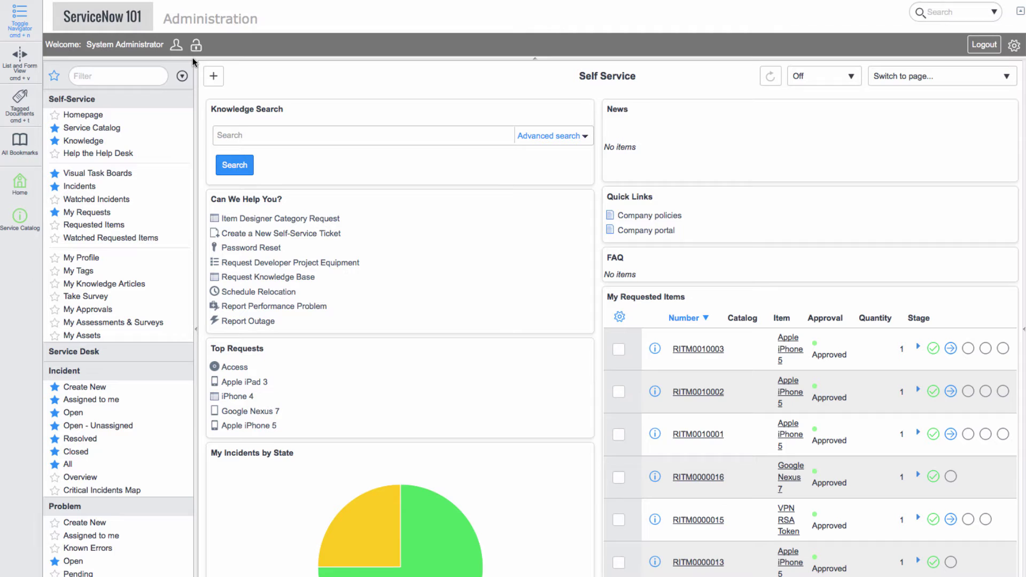
Step: Impersonate the Admin Adam test user
left_click(176, 46)
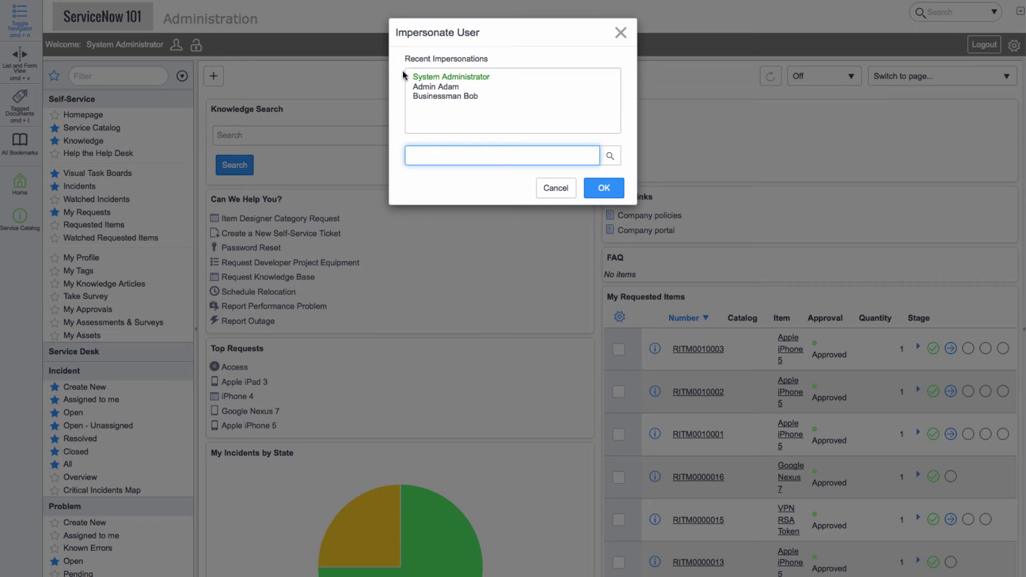
left_click(446, 88)
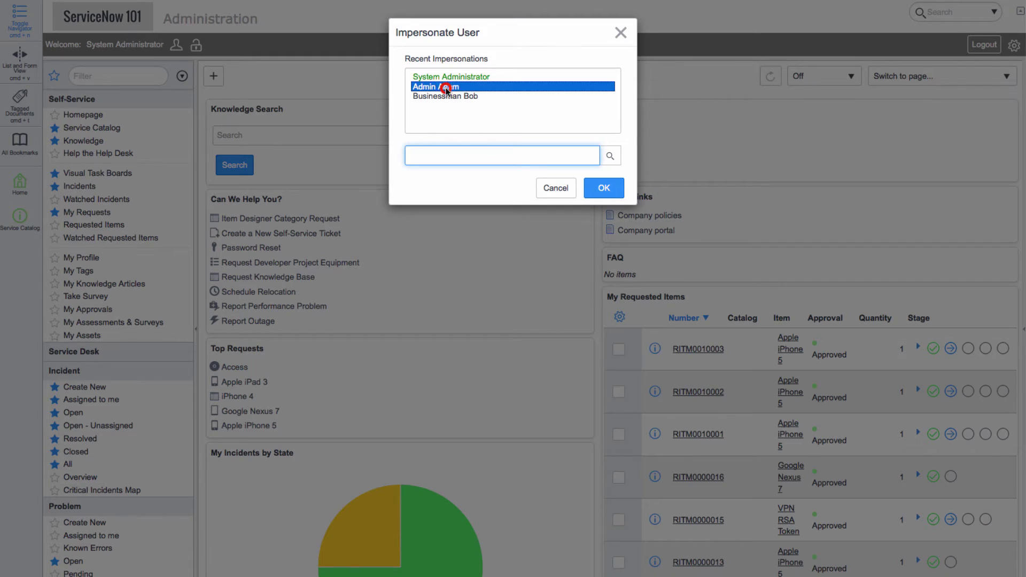
left_click(612, 193)
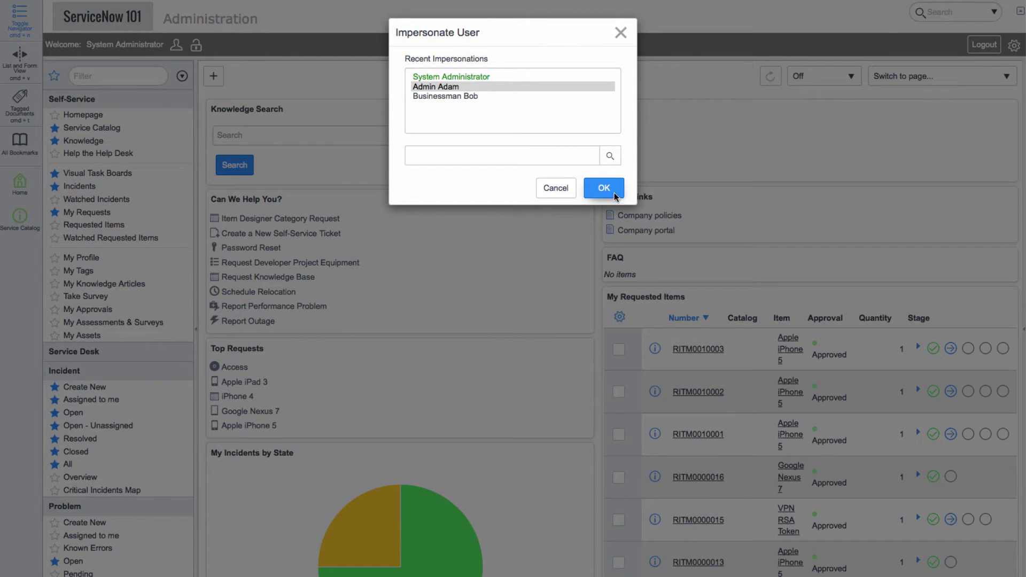
left_click(615, 195)
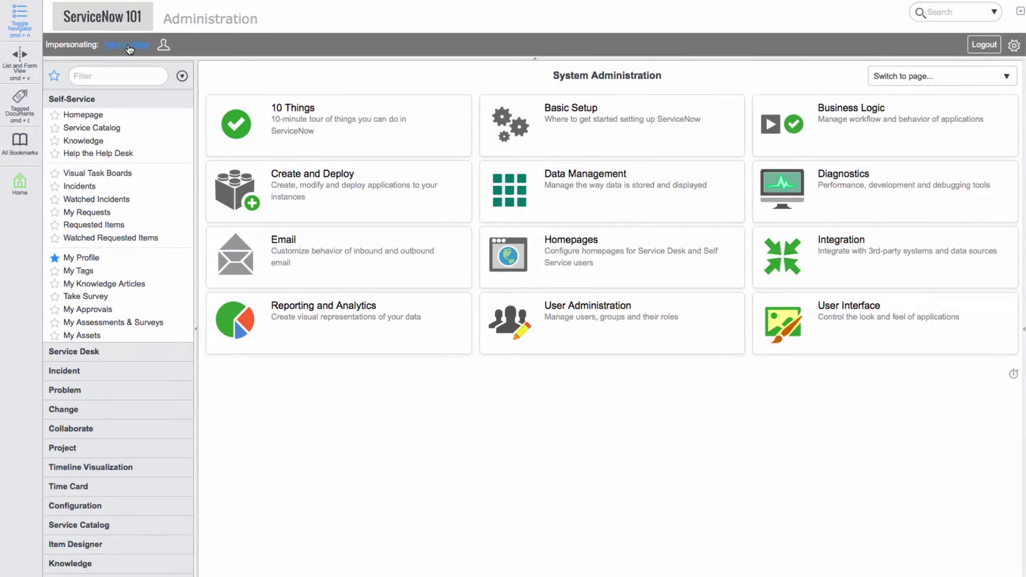
Step: Open Admin Adam's own profile from Self-Service > My Profile
left_click(129, 46)
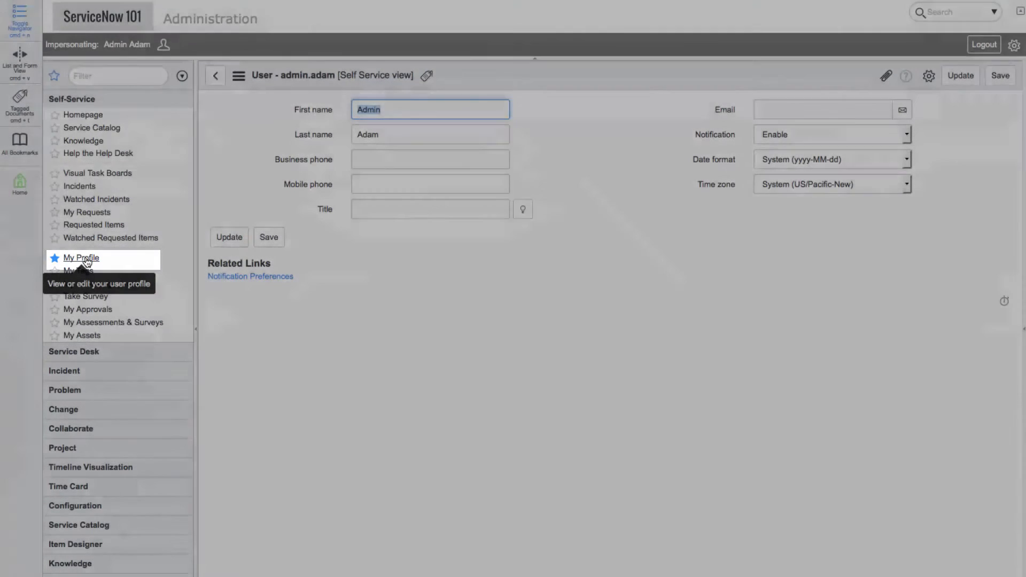
left_click(86, 260)
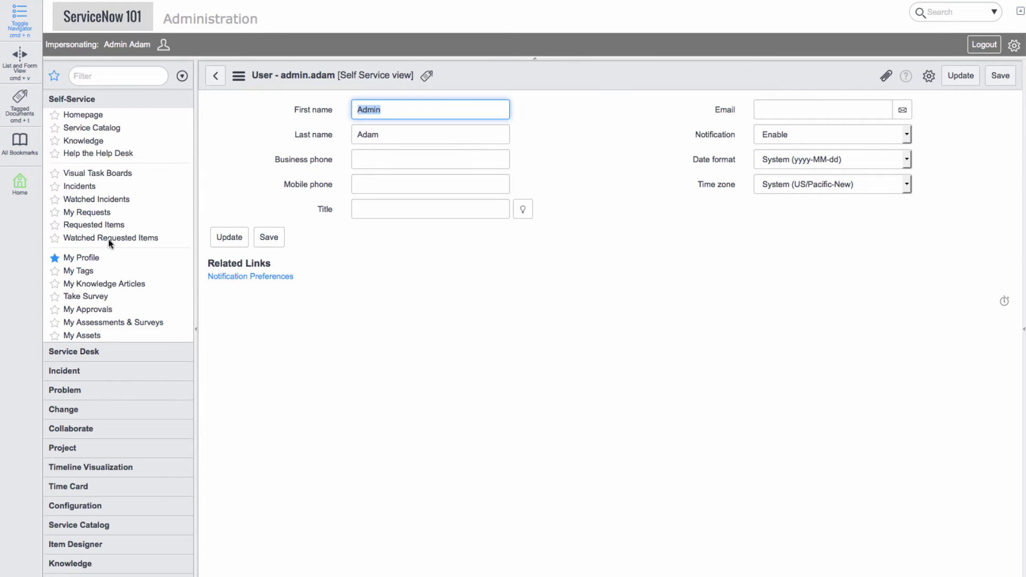
left_click(619, 146)
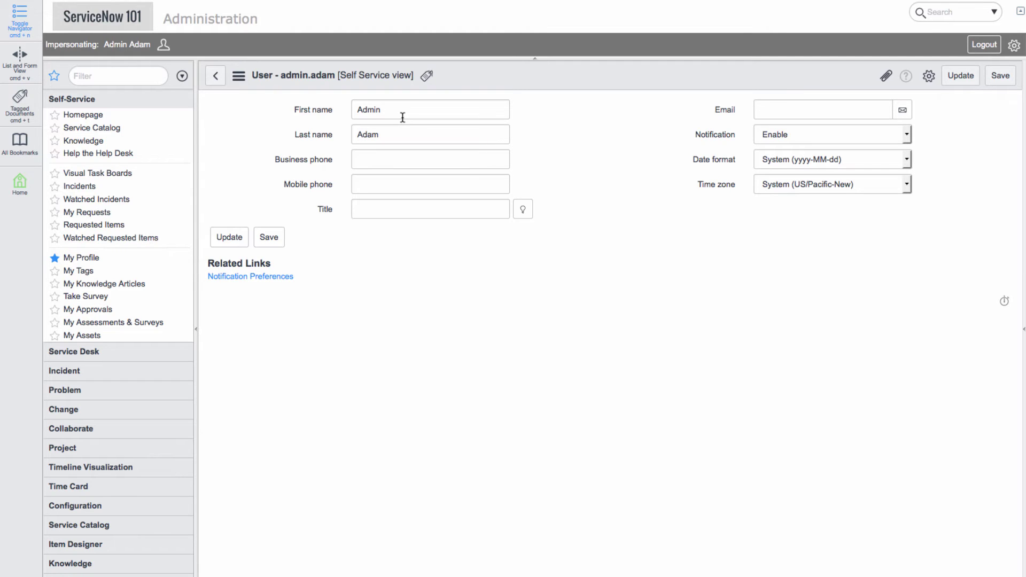
left_click(238, 75)
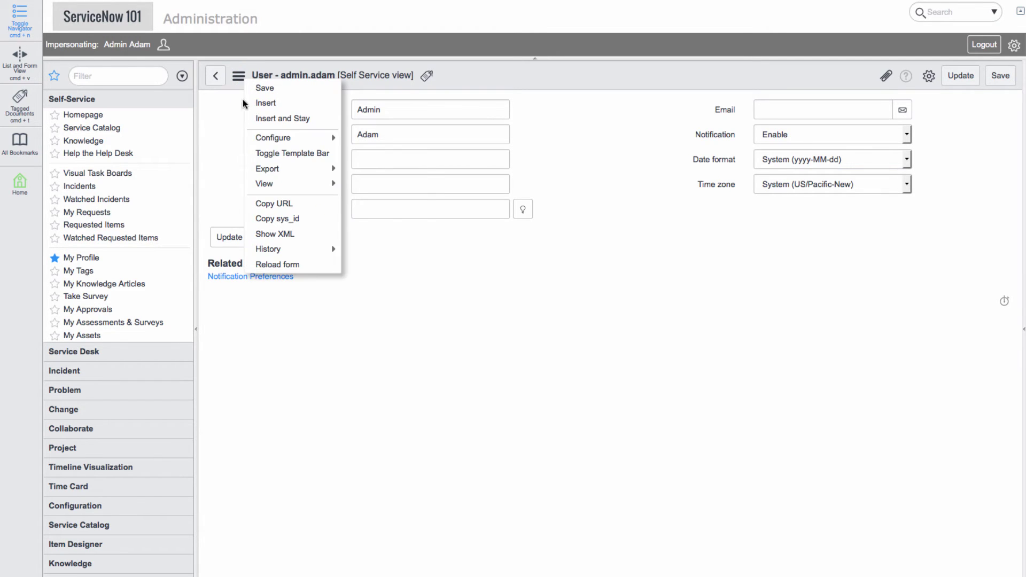
mouse_move(292, 184)
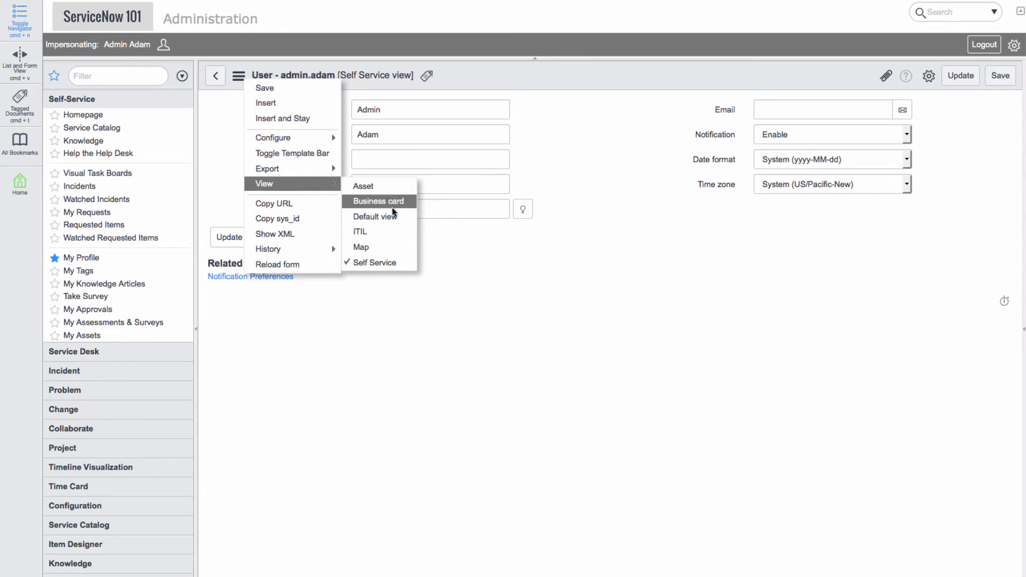
left_click(393, 215)
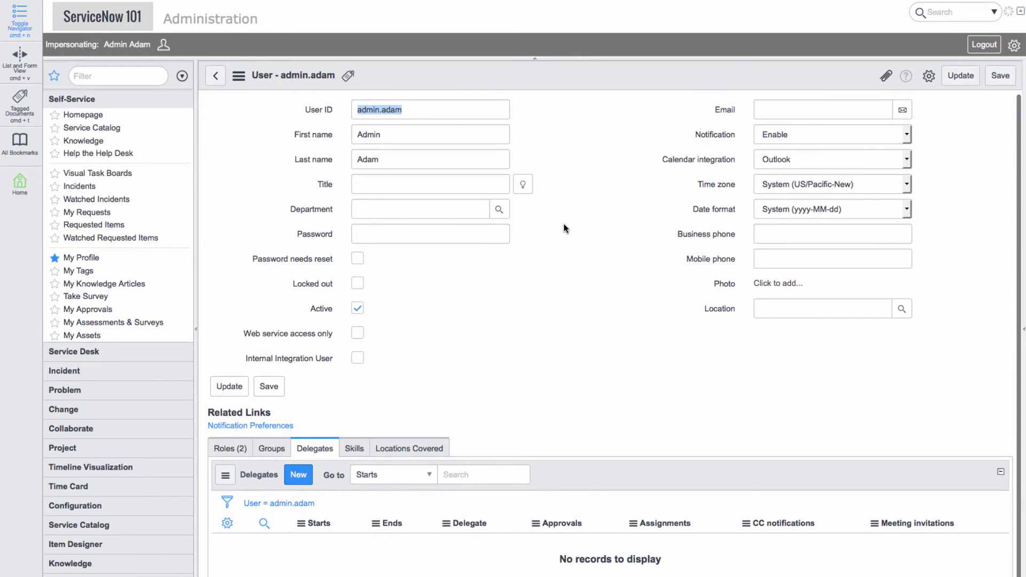
left_click(564, 228)
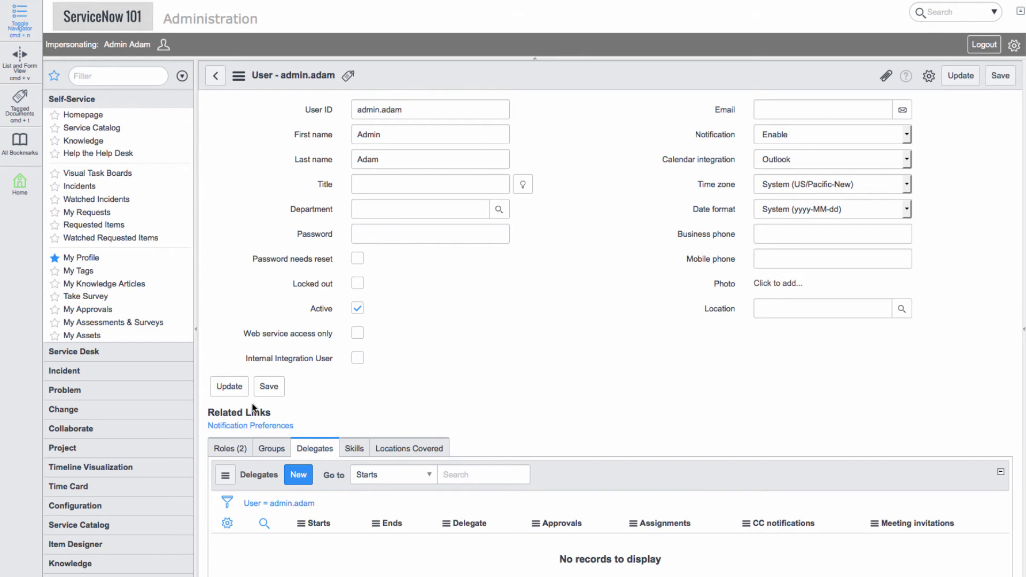
Step: Review the Roles, Groups and Delegates tabs, then fill in and save the Email field
left_click(231, 450)
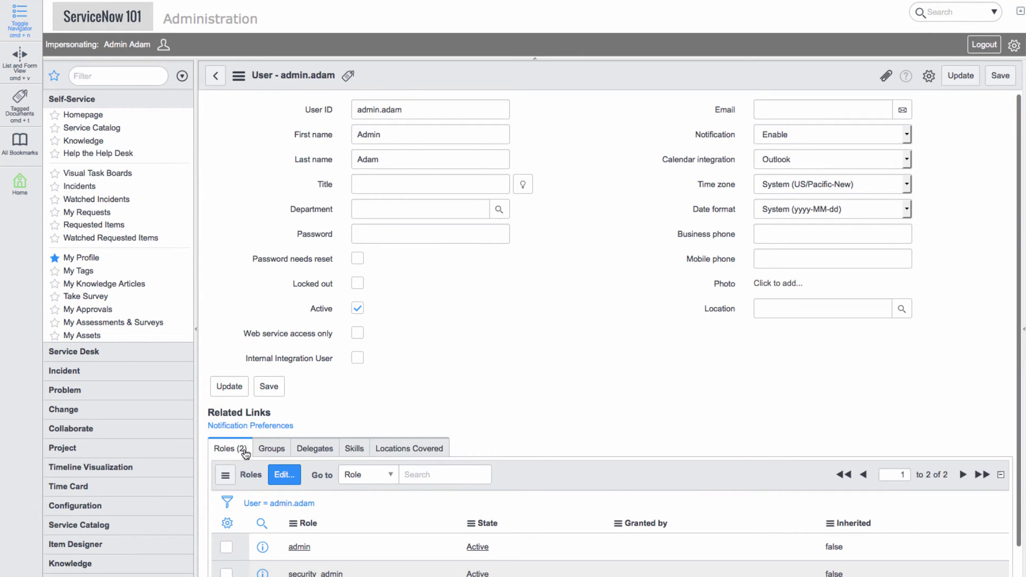
left_click(271, 449)
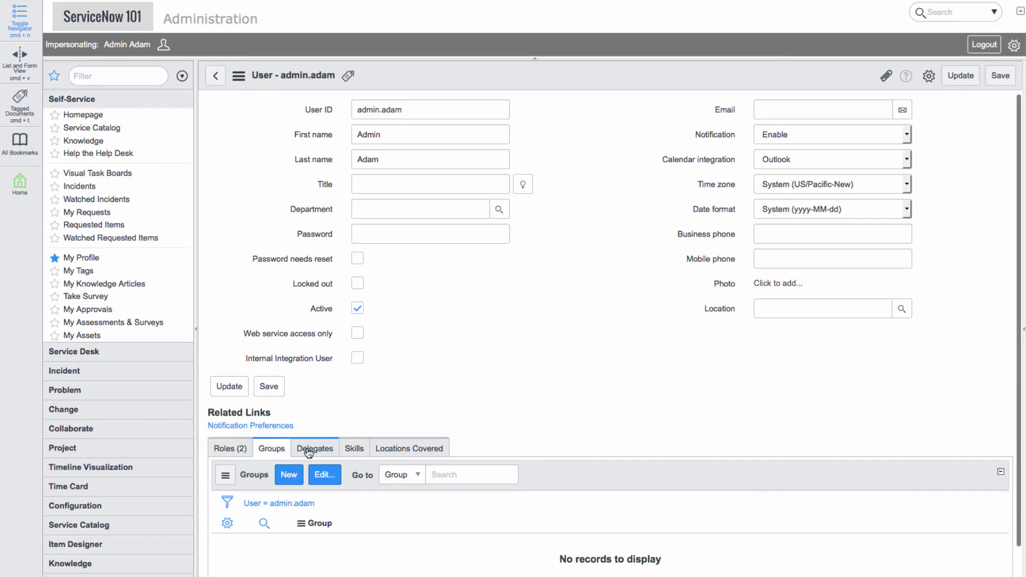
left_click(311, 451)
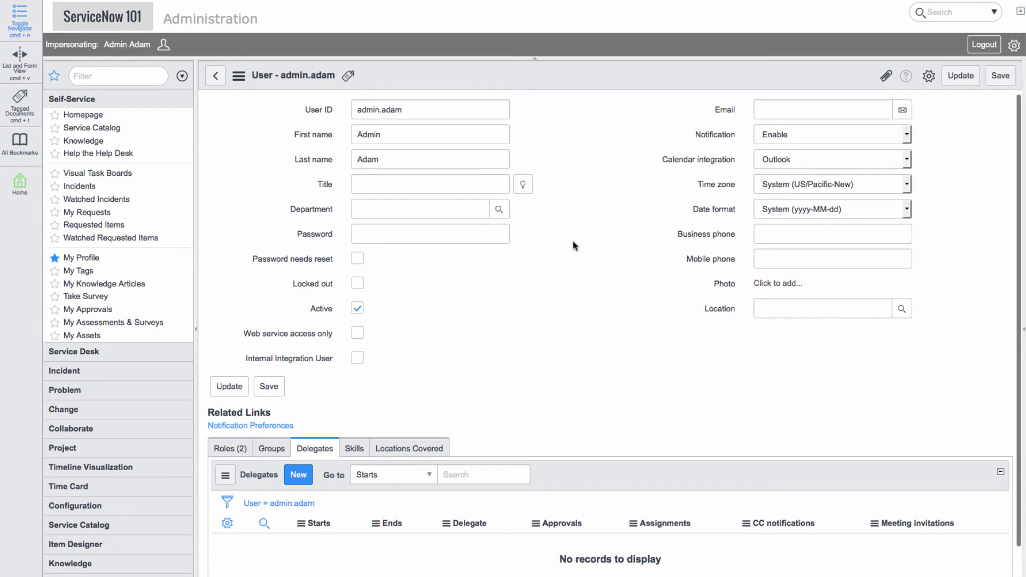
left_click(782, 107)
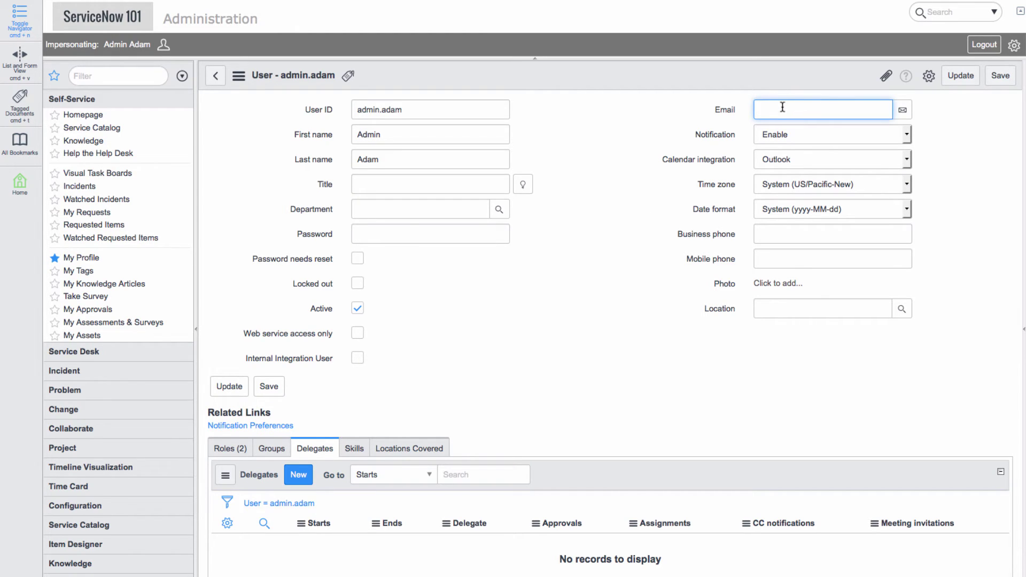
type("admin.adam@exa")
type("mple.com")
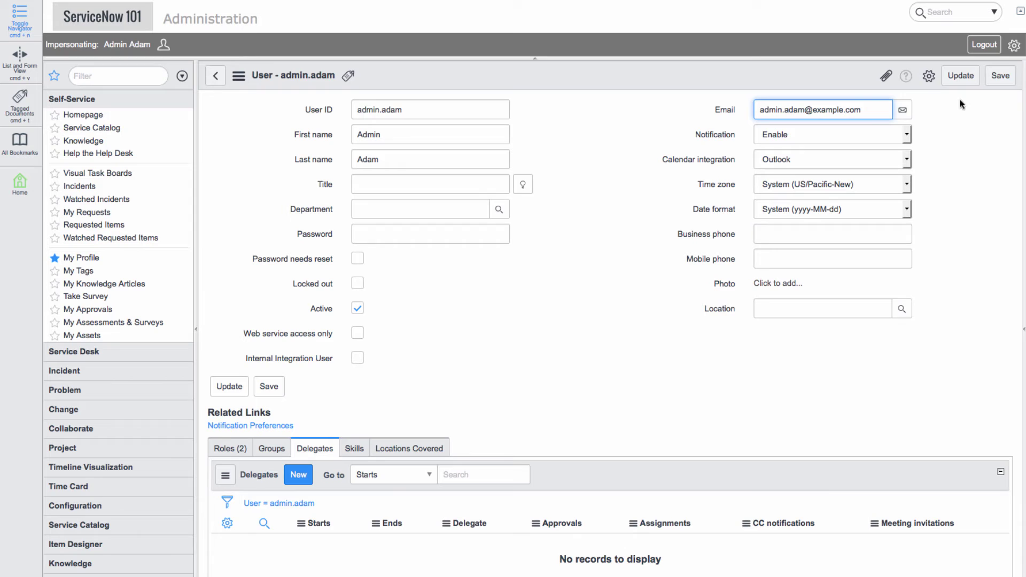
left_click(1007, 77)
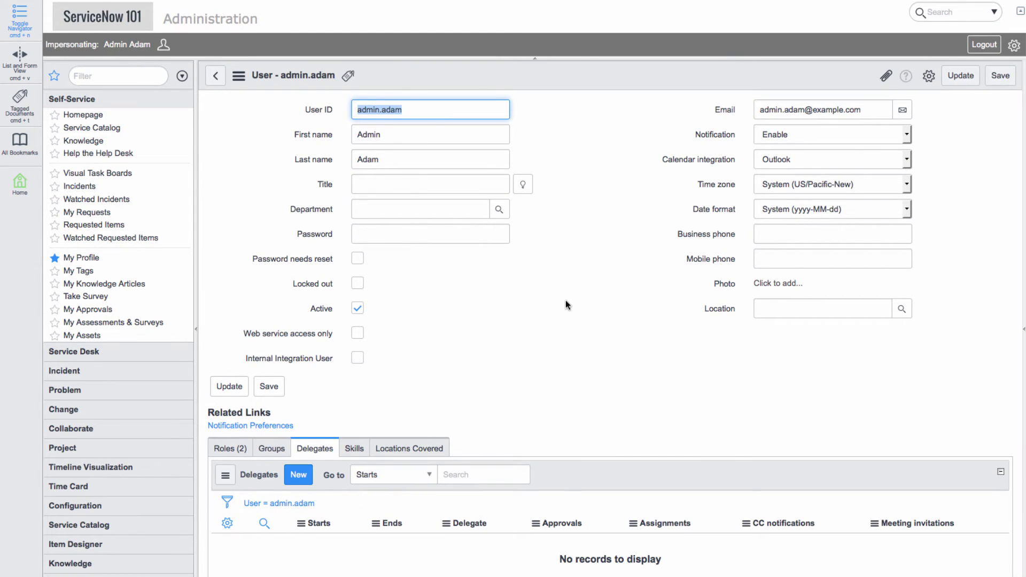
Step: Open and cancel Notification Preferences, then view admin.adam's Roles (2) tab
left_click(567, 404)
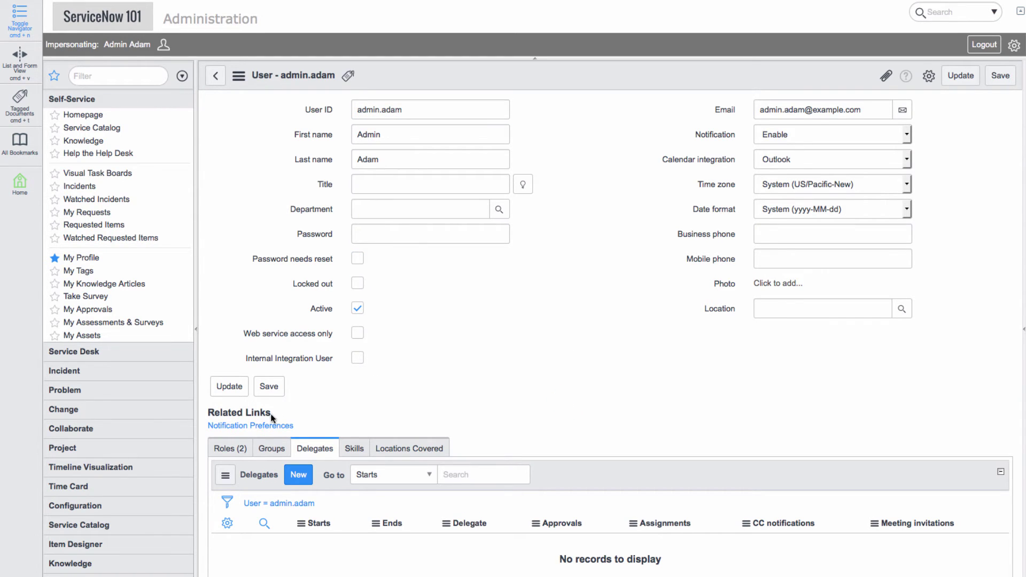
left_click(263, 425)
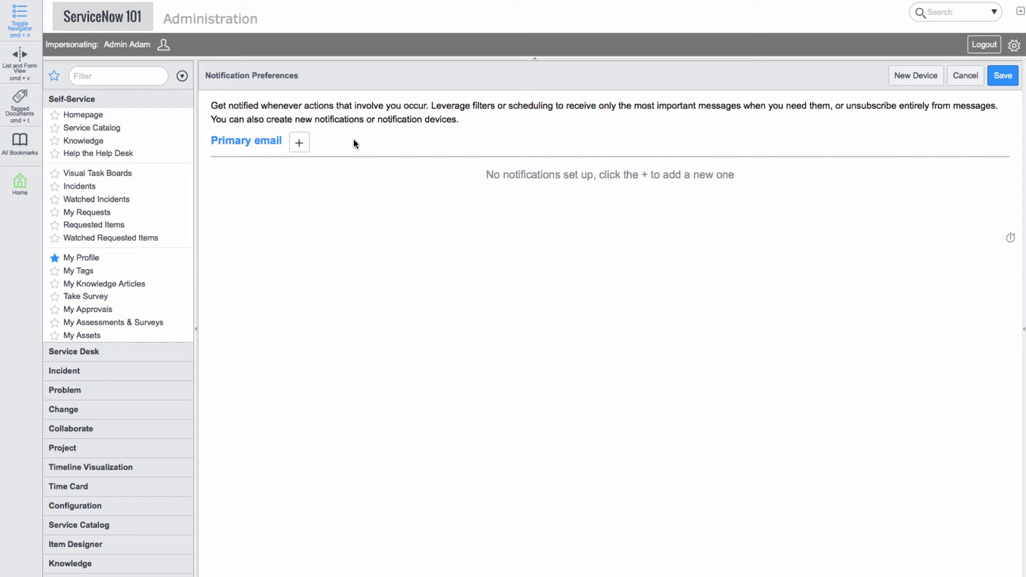
left_click(965, 76)
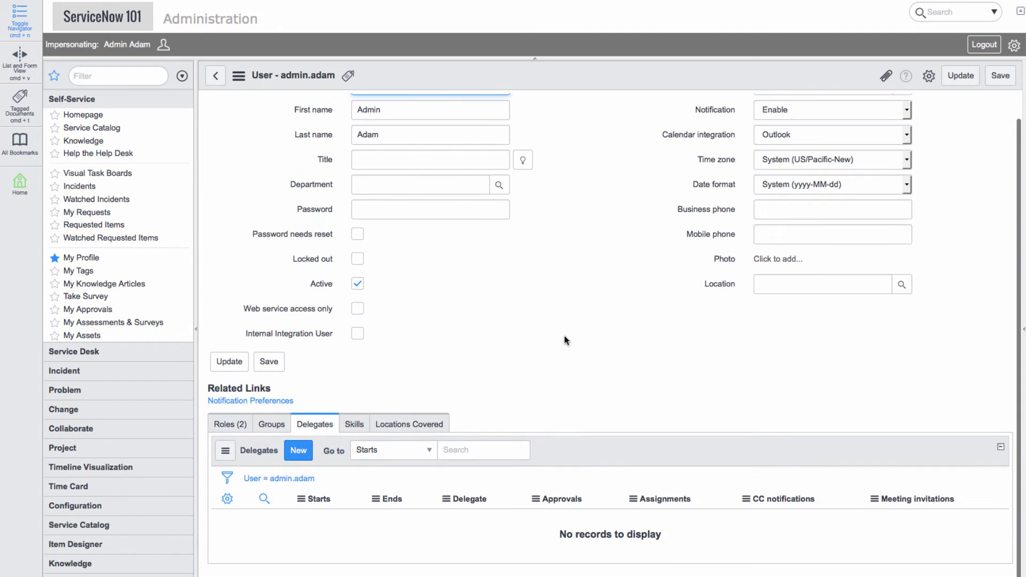
left_click(233, 425)
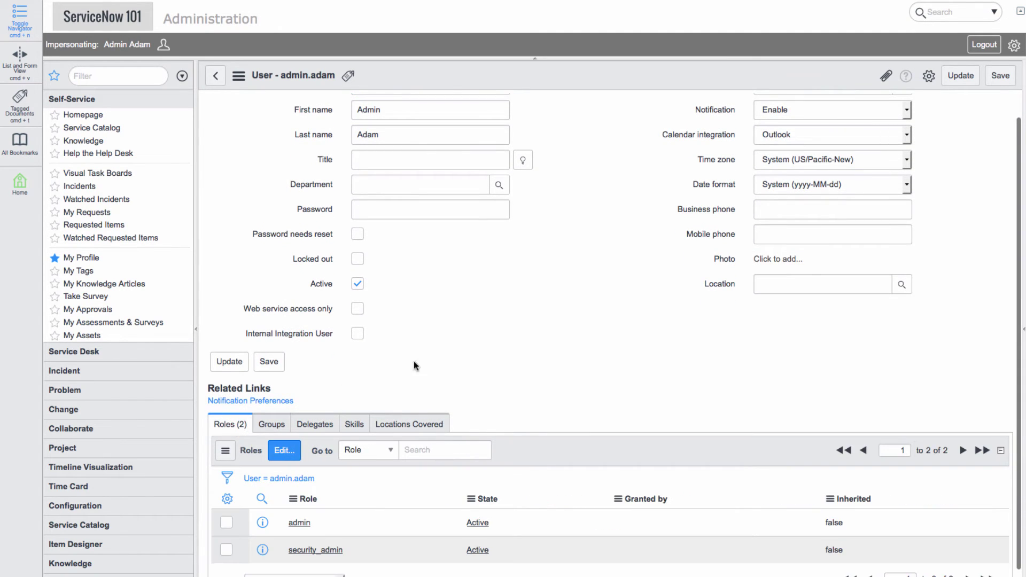
scroll(542, 347, "down", 1)
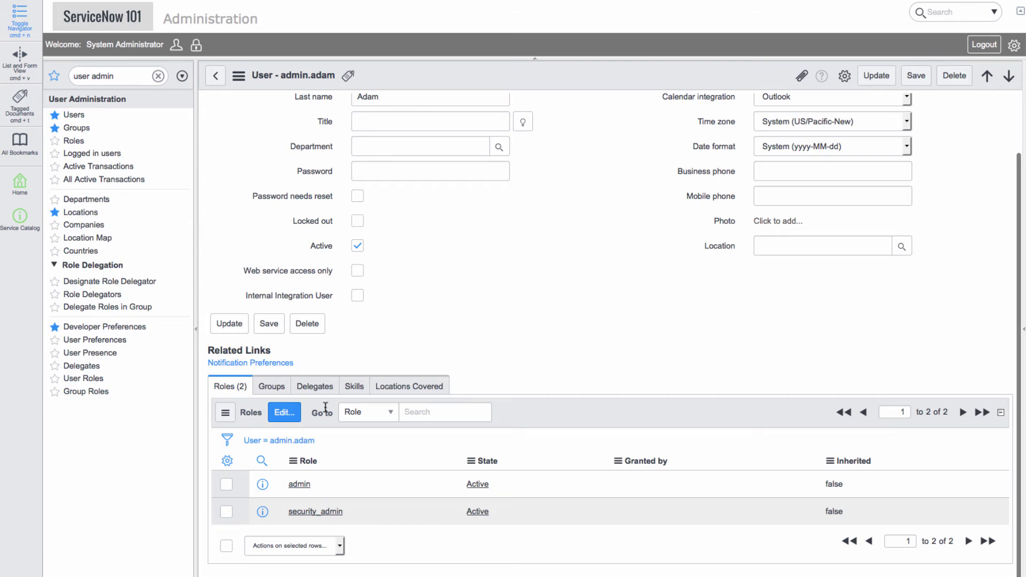
Step: Move admin and security_admin out of admin.adam's Roles List and save
left_click(292, 417)
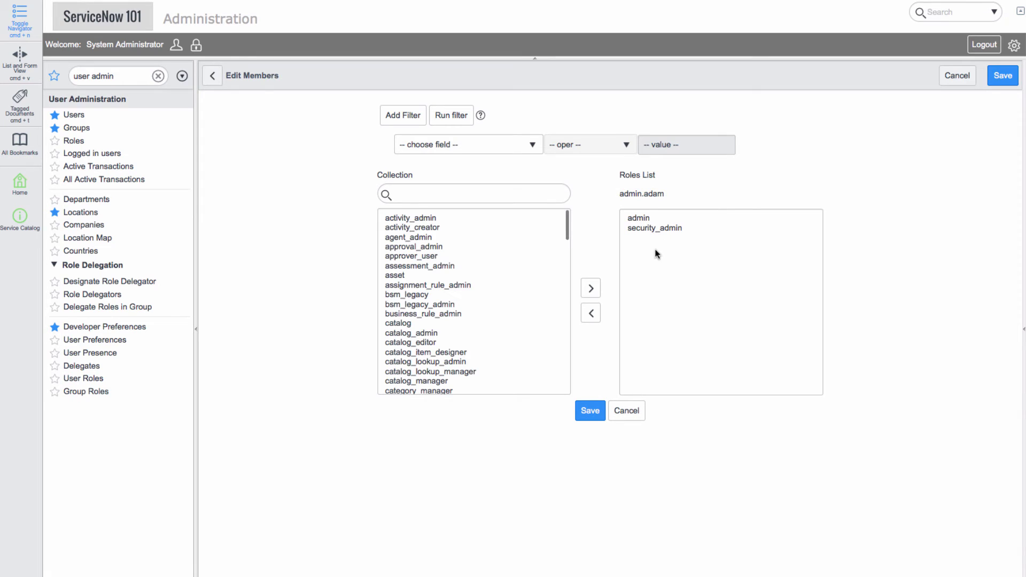
left_click_drag(656, 219, 664, 231)
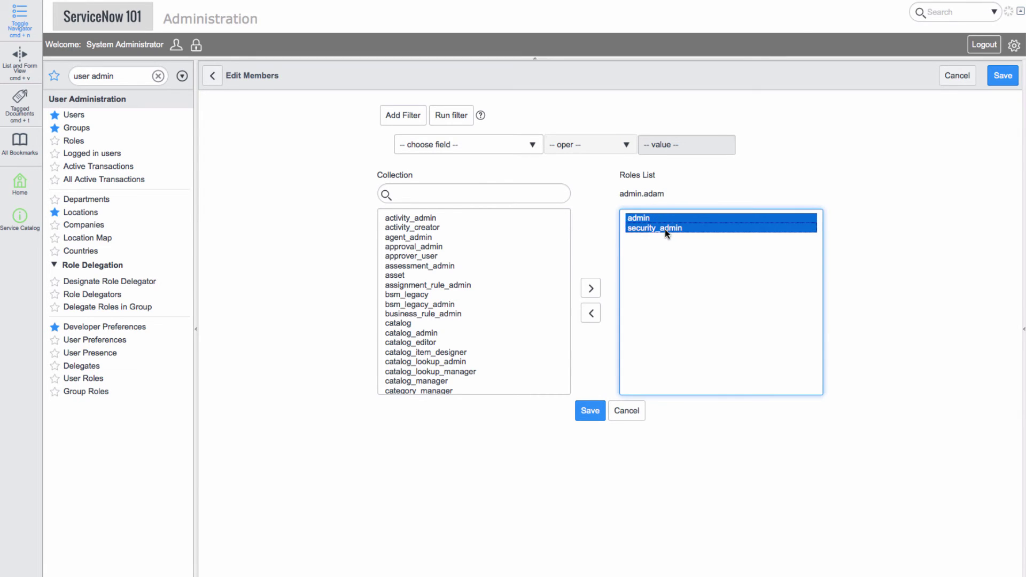
left_click(591, 314)
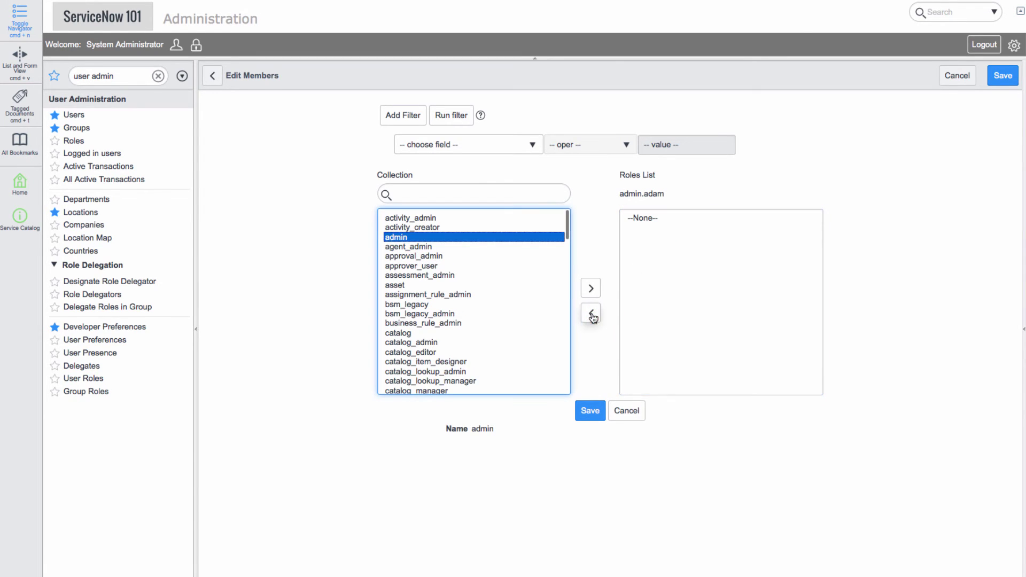
left_click(590, 413)
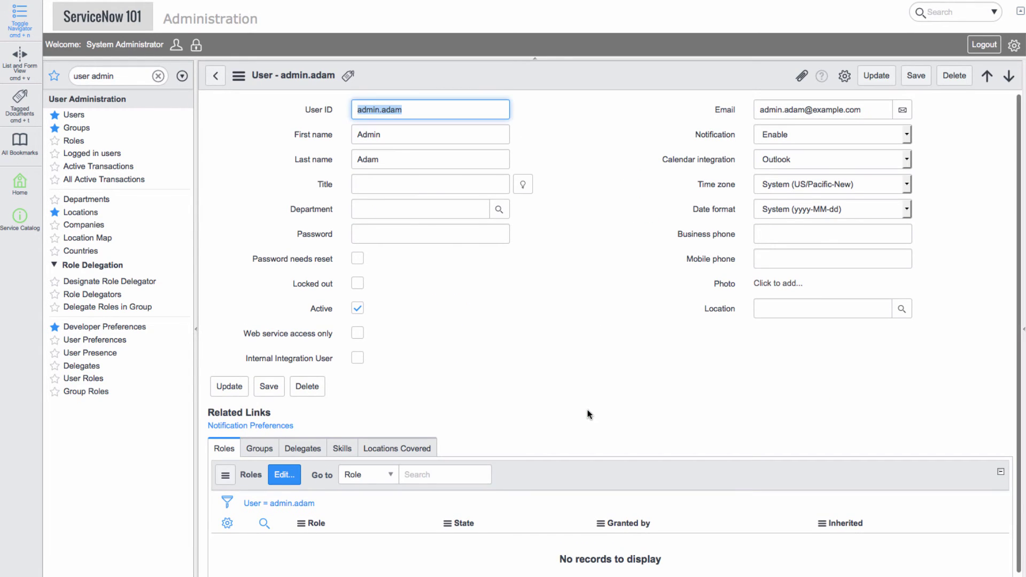
Step: From the Groups list, submit a new group named Administrators
left_click(588, 411)
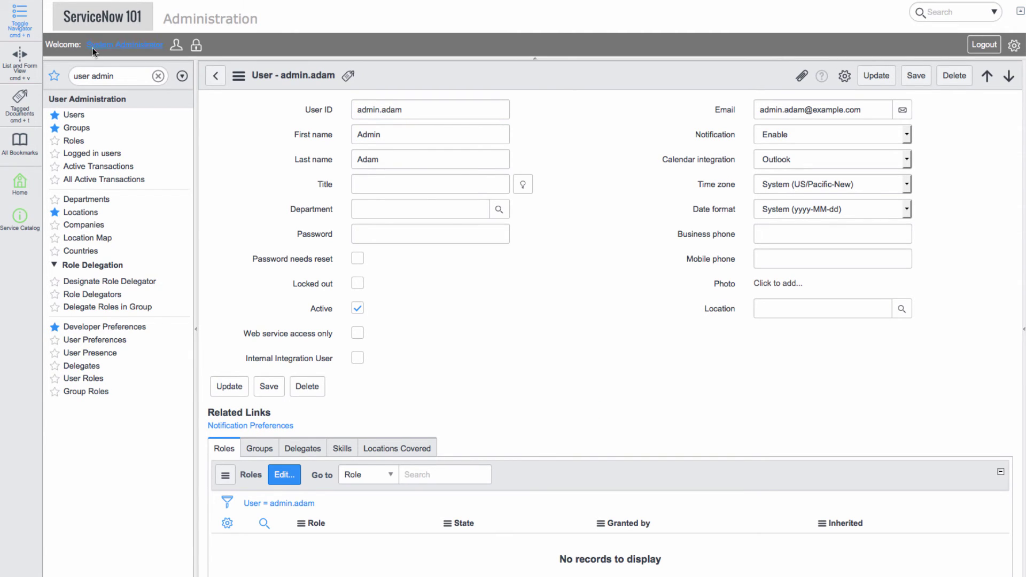
left_click(79, 130)
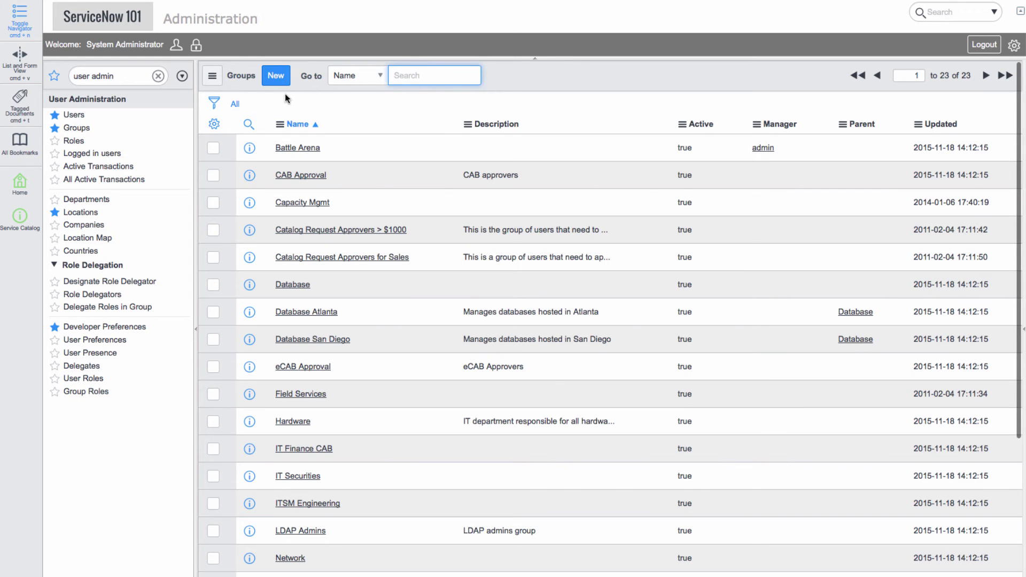
left_click(283, 86)
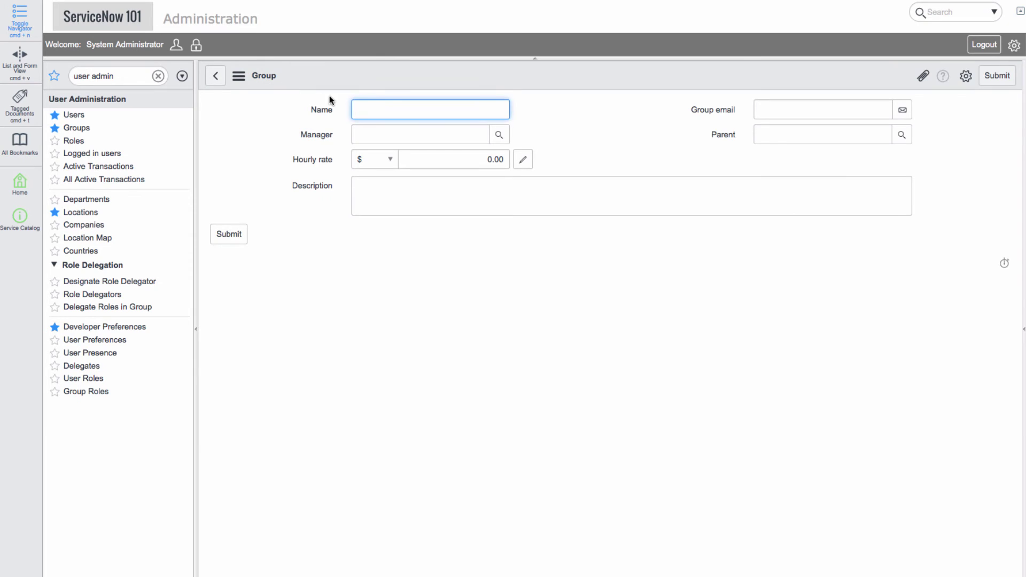
type("Administrators")
left_click(609, 157)
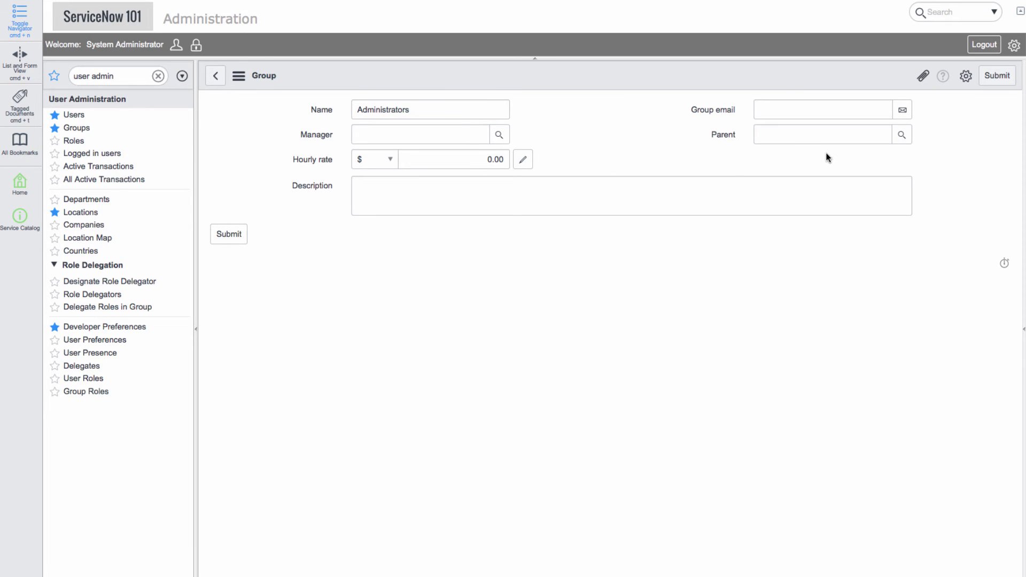
left_click(999, 76)
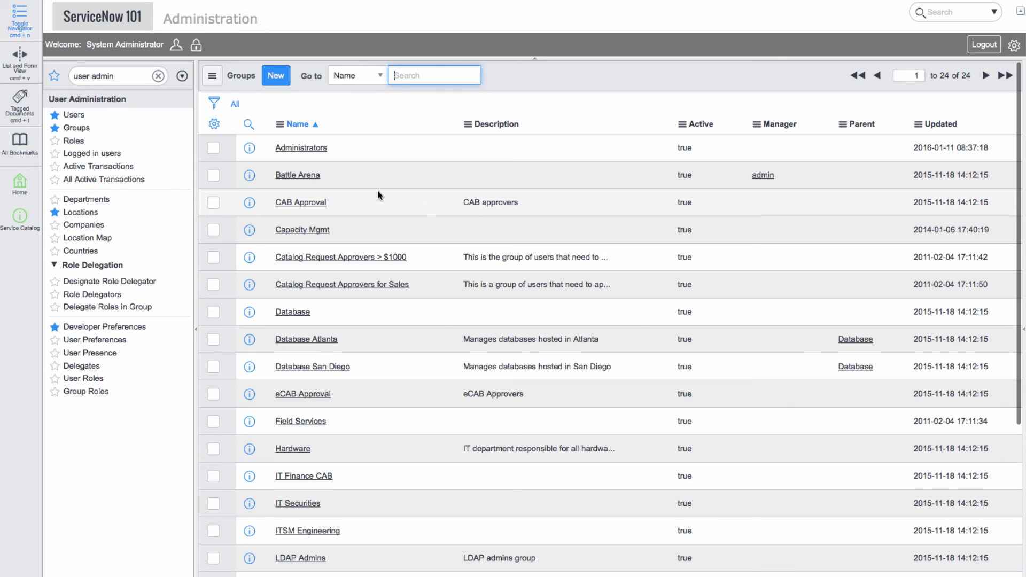
Step: Add the admin and security_admin roles to the Administrators group's Roles list and save
left_click(248, 147)
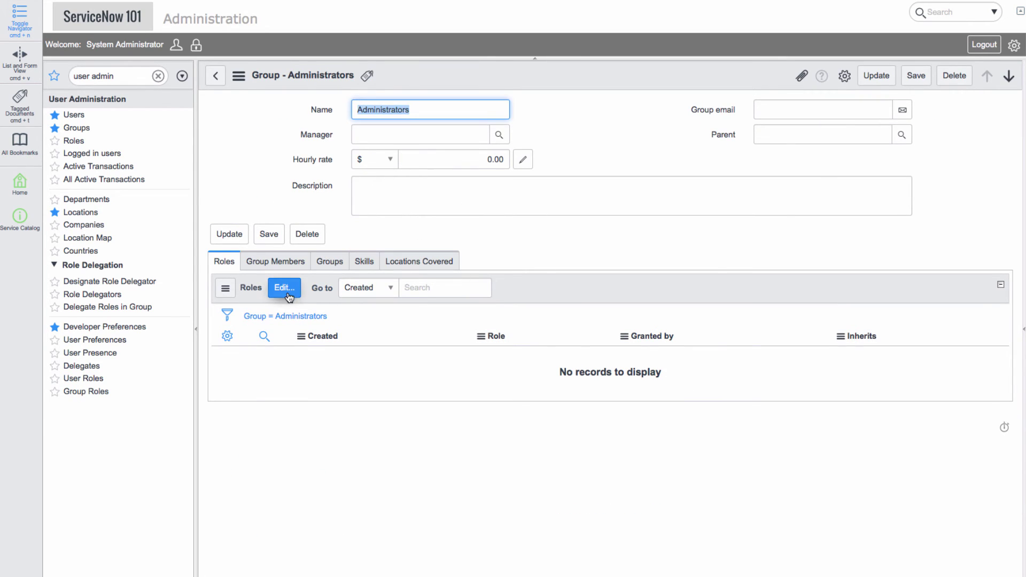
left_click(287, 294)
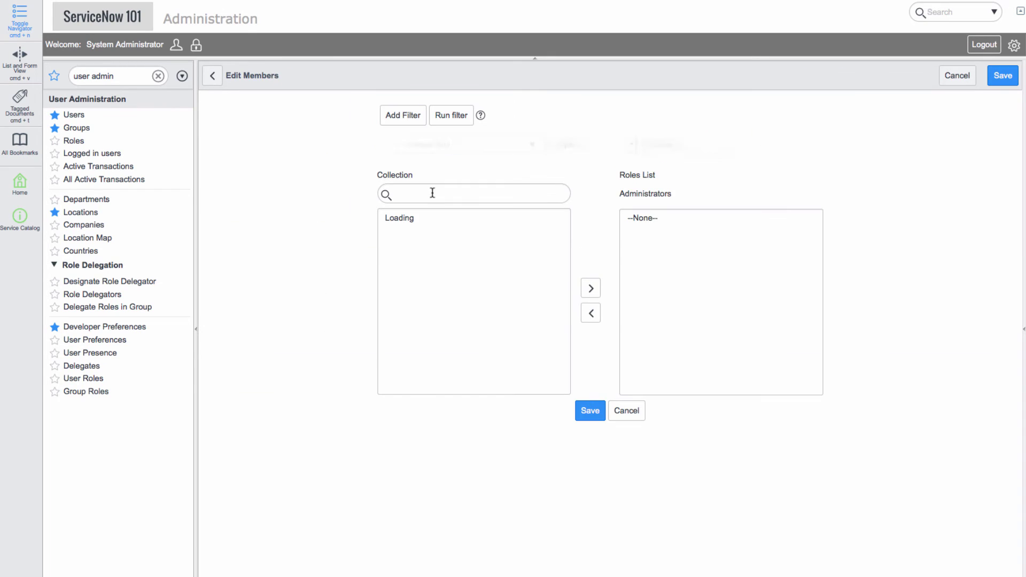
left_click(450, 195)
type("admin")
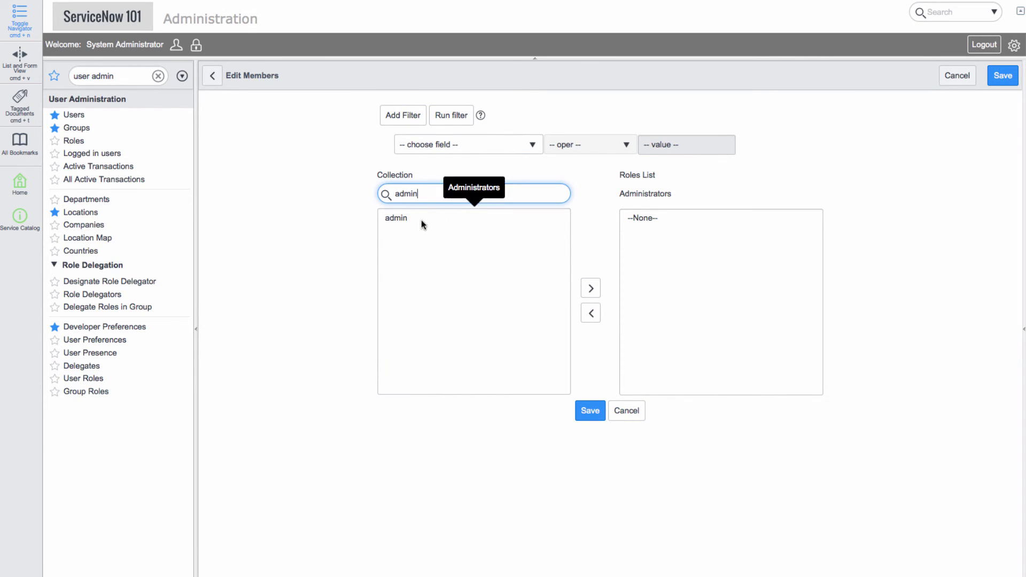
double_click(422, 219)
left_click(408, 194)
type("cu")
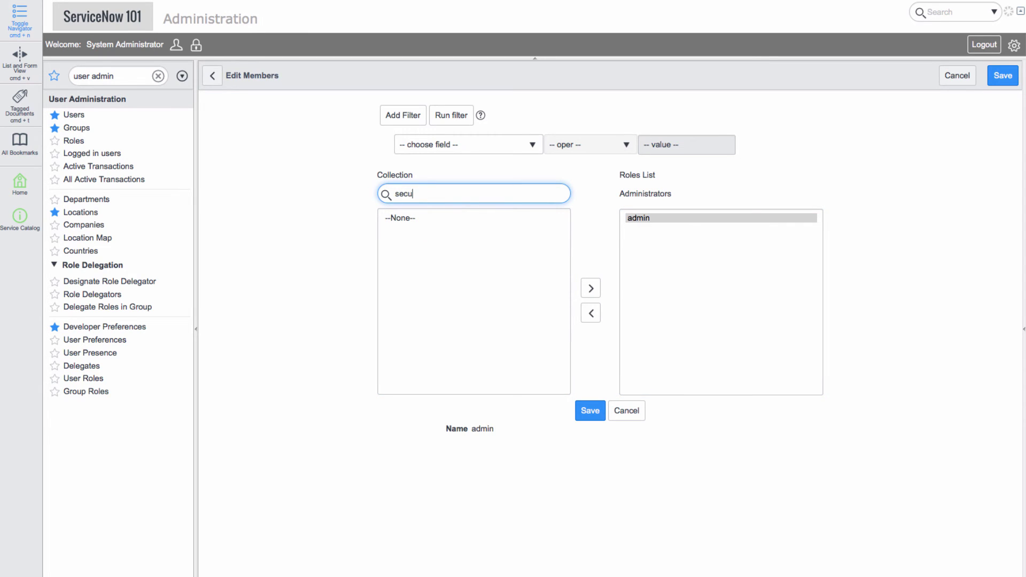
type("rity")
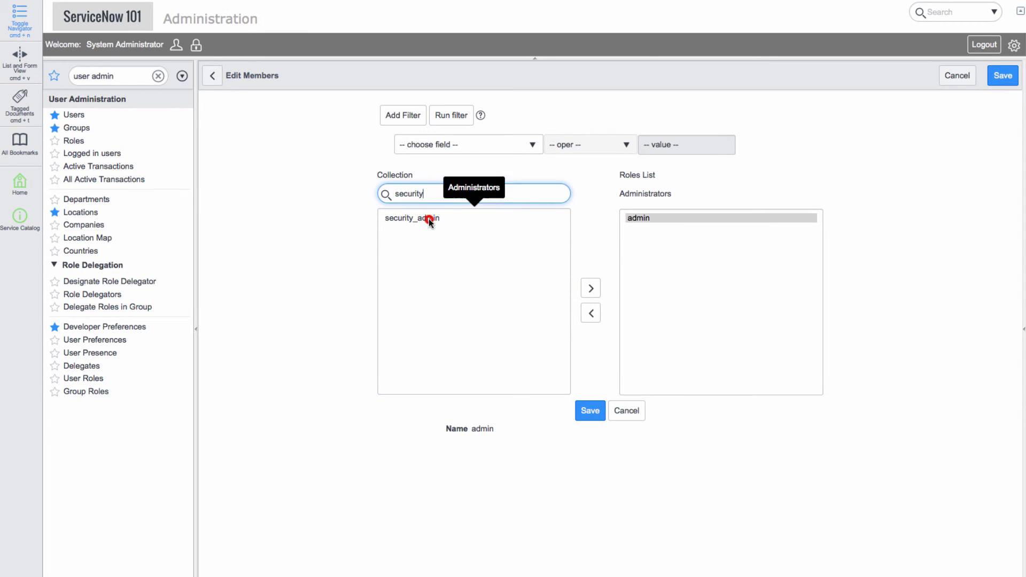
double_click(426, 220)
left_click(591, 416)
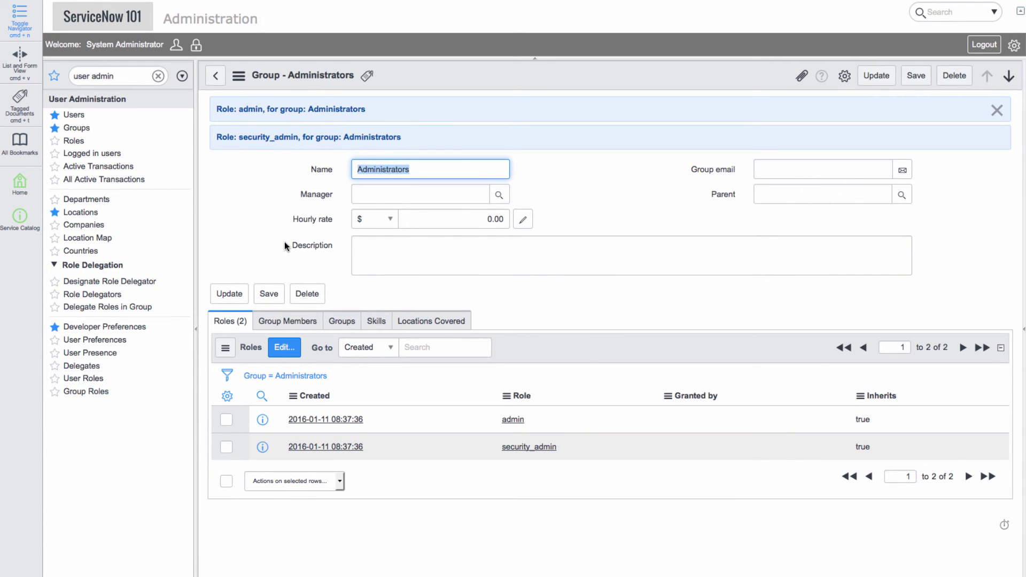
Step: Add admin.adam to the Administrators group's Group Members list and save
left_click(258, 226)
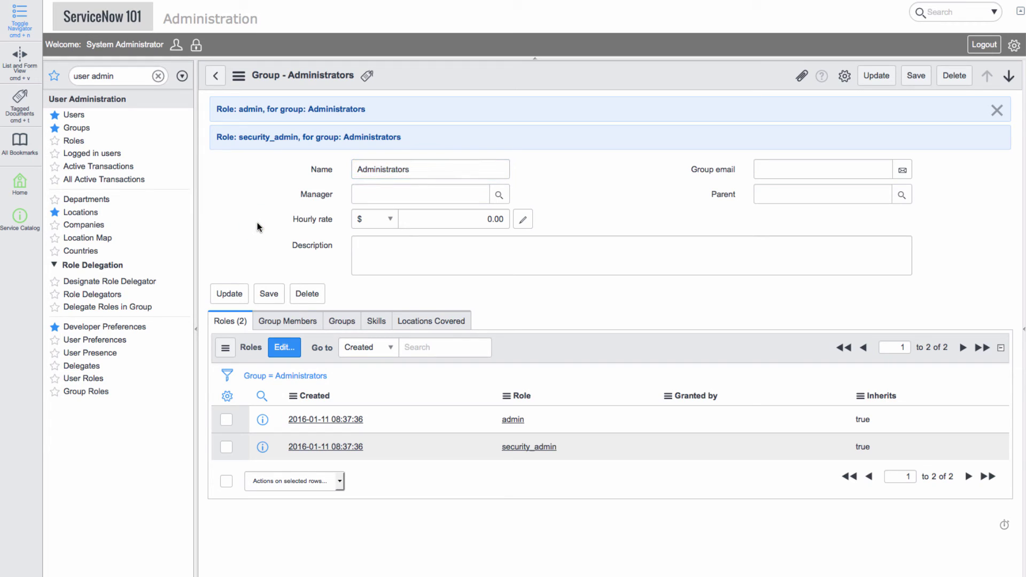
left_click(291, 329)
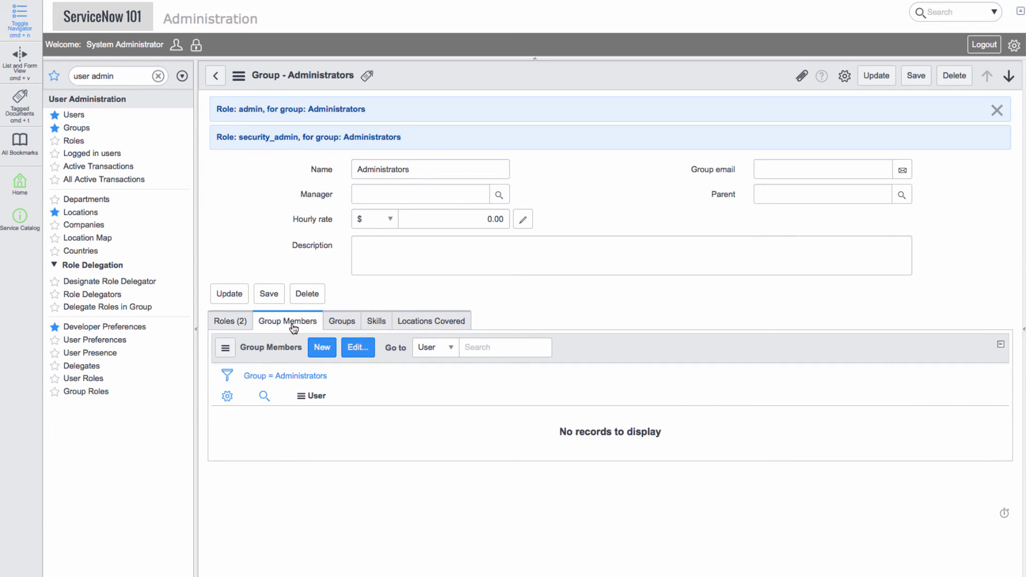
left_click(359, 348)
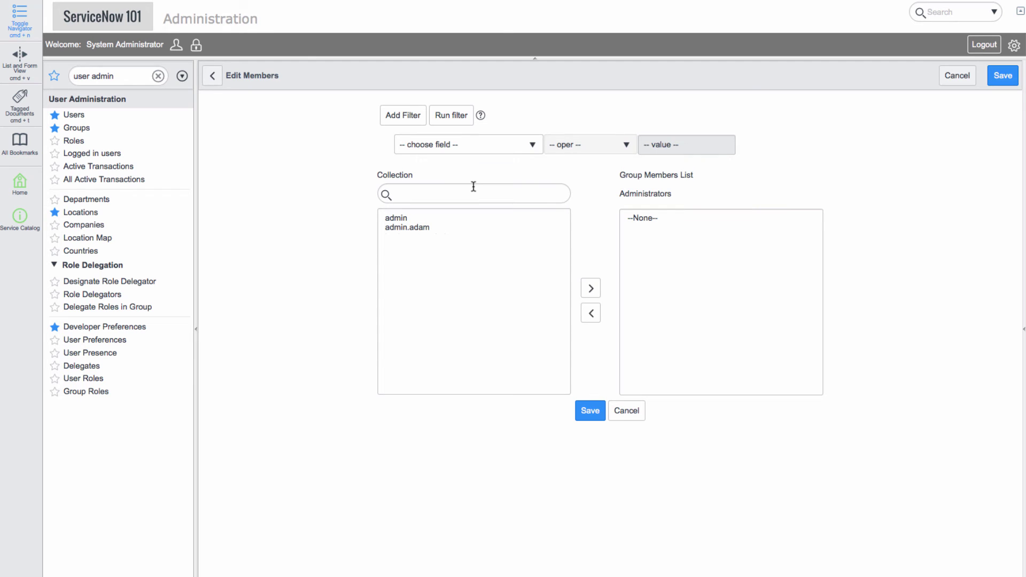
double_click(417, 228)
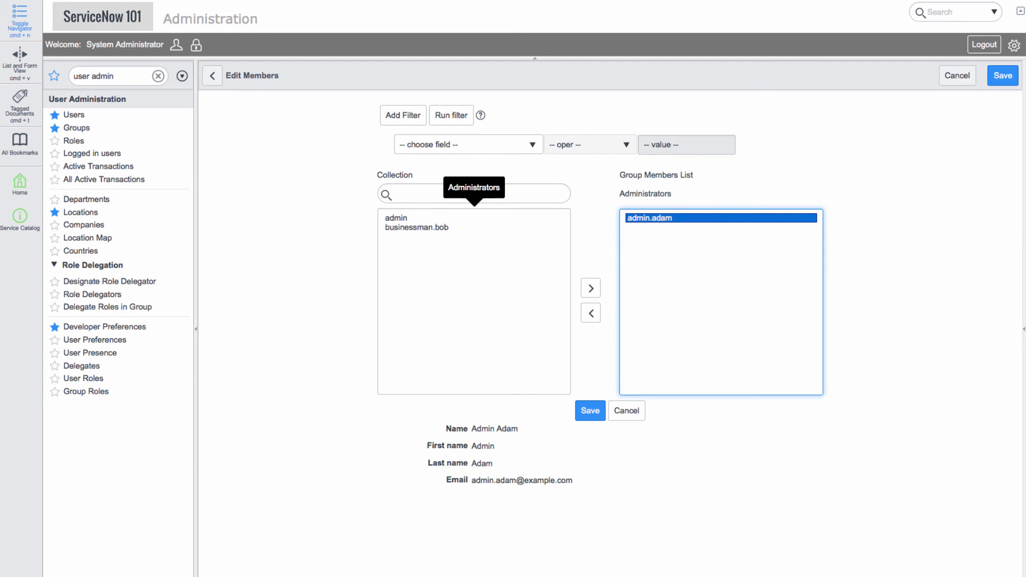
left_click(591, 414)
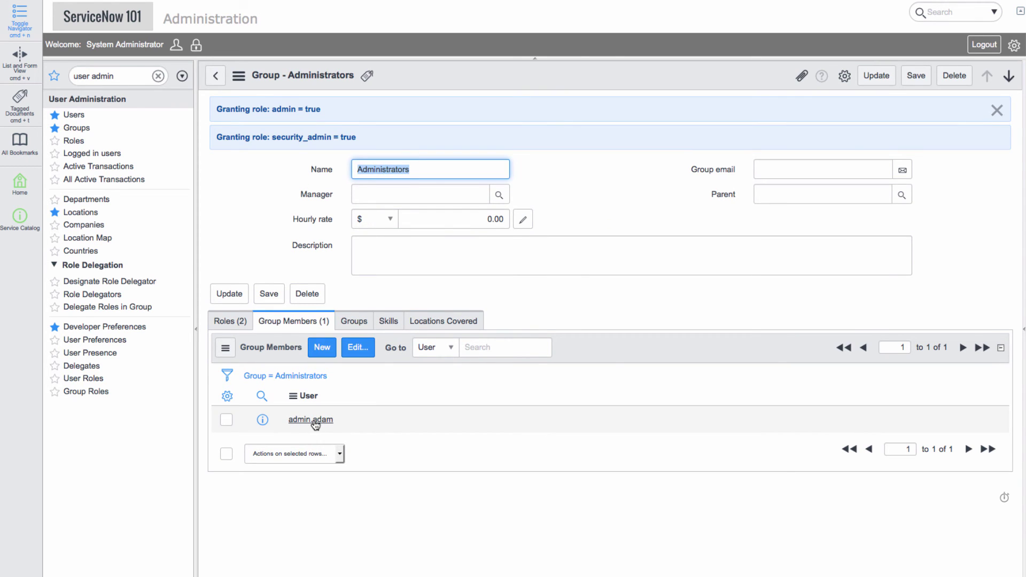
Step: On admin.adam's record, check the Groups (1) and Roles tabs, cancelling the role editor unchanged
left_click(301, 421)
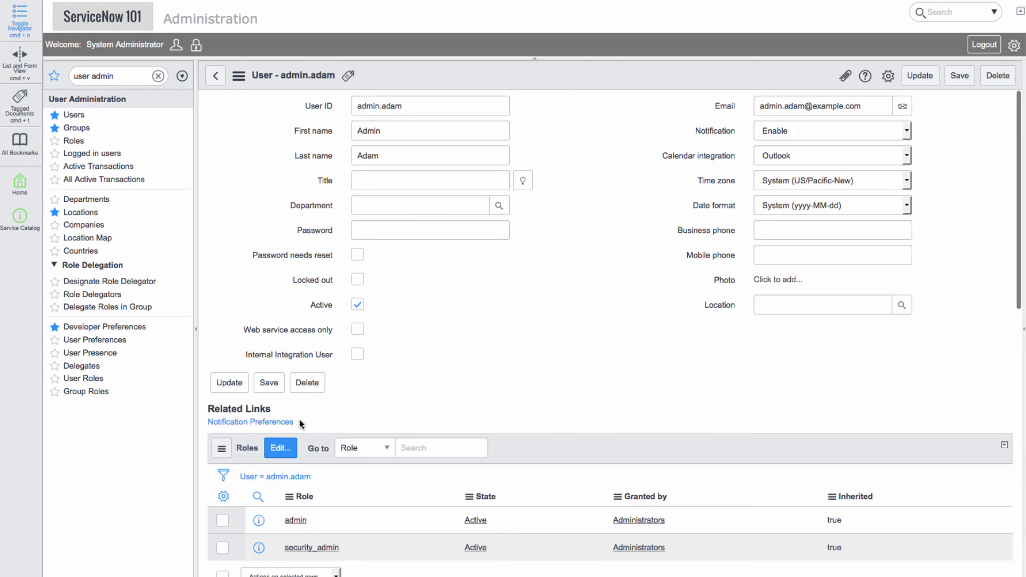
scroll(468, 410, "down", 2)
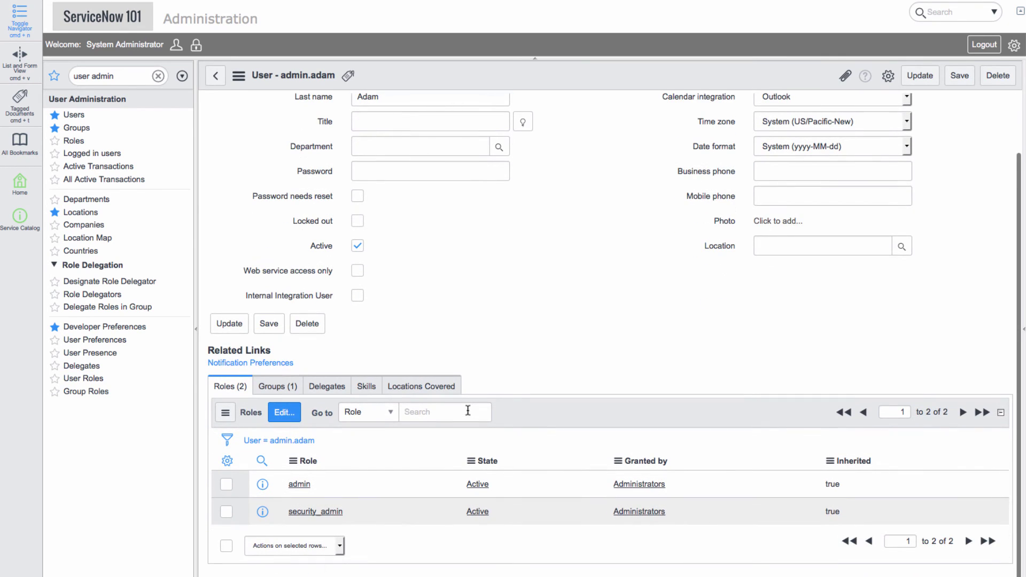
left_click(279, 390)
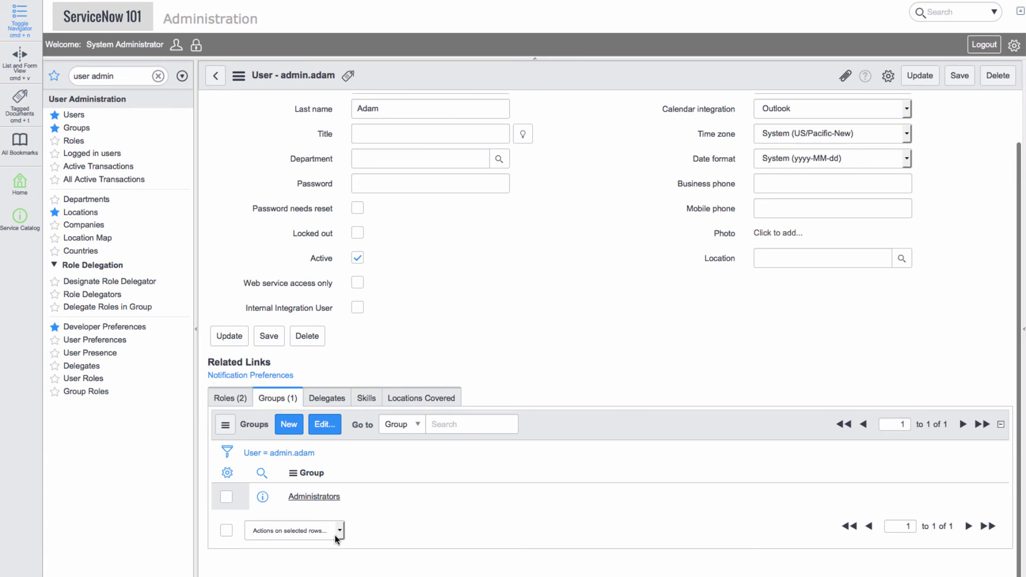
left_click(232, 401)
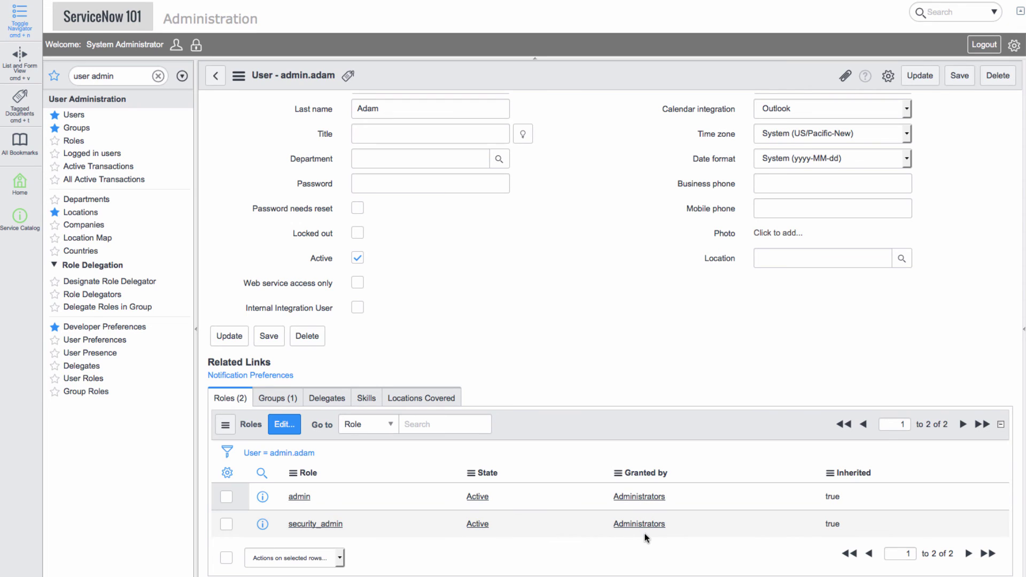
left_click(283, 424)
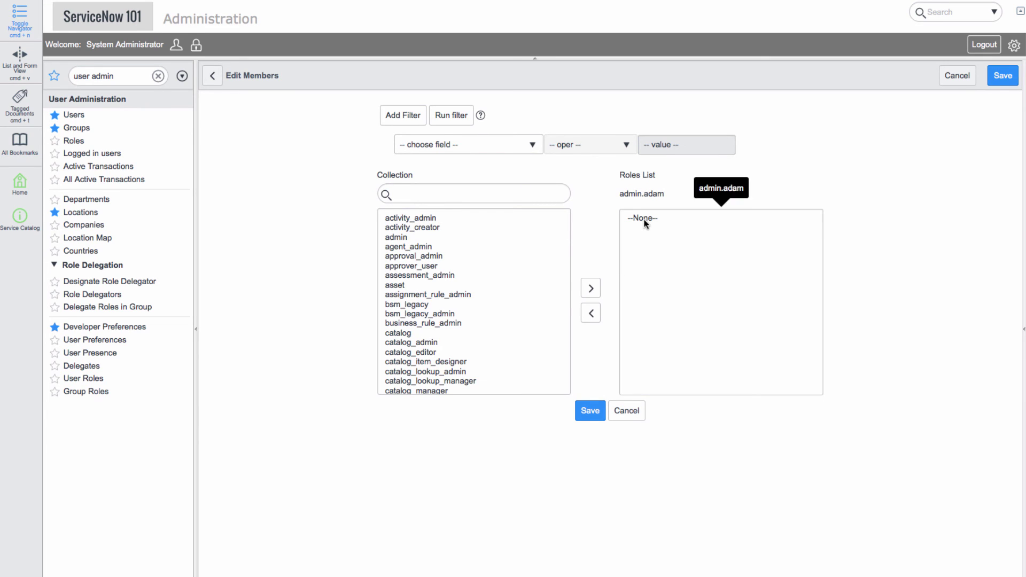
left_click(632, 413)
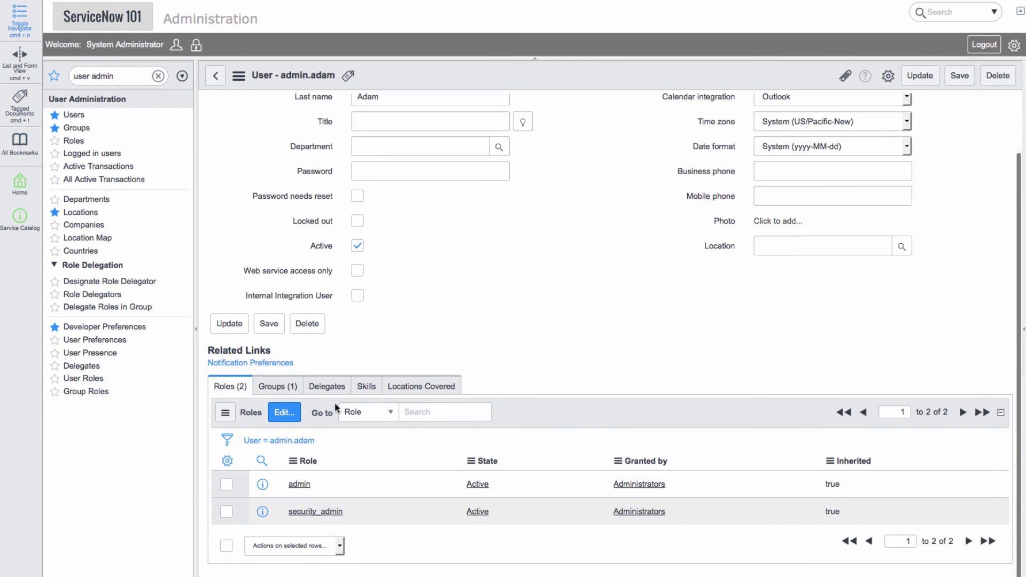
left_click(278, 386)
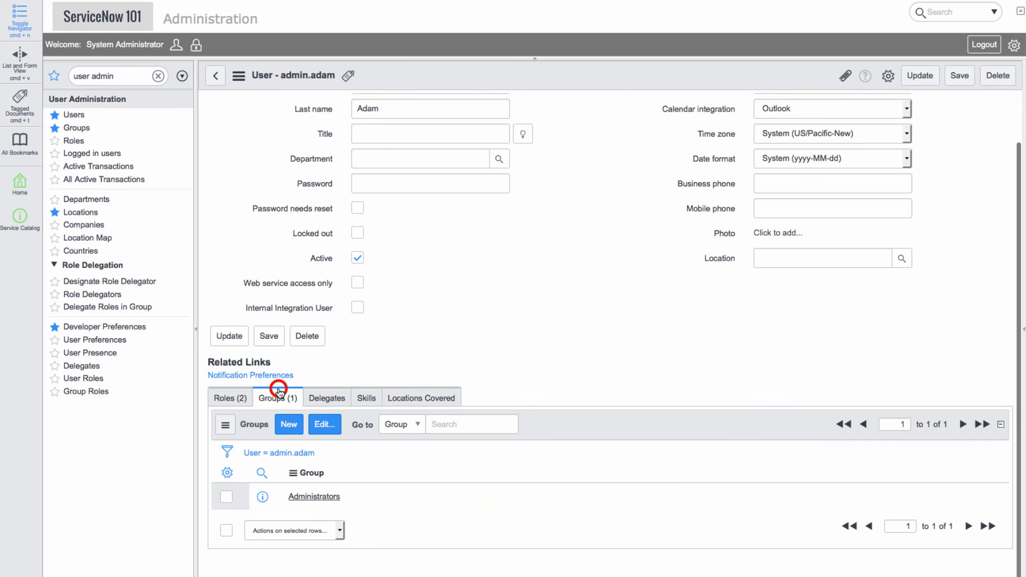
Step: Remove Administrators from admin.adam's groups, save, and confirm his Roles and Groups lists are empty
left_click(320, 425)
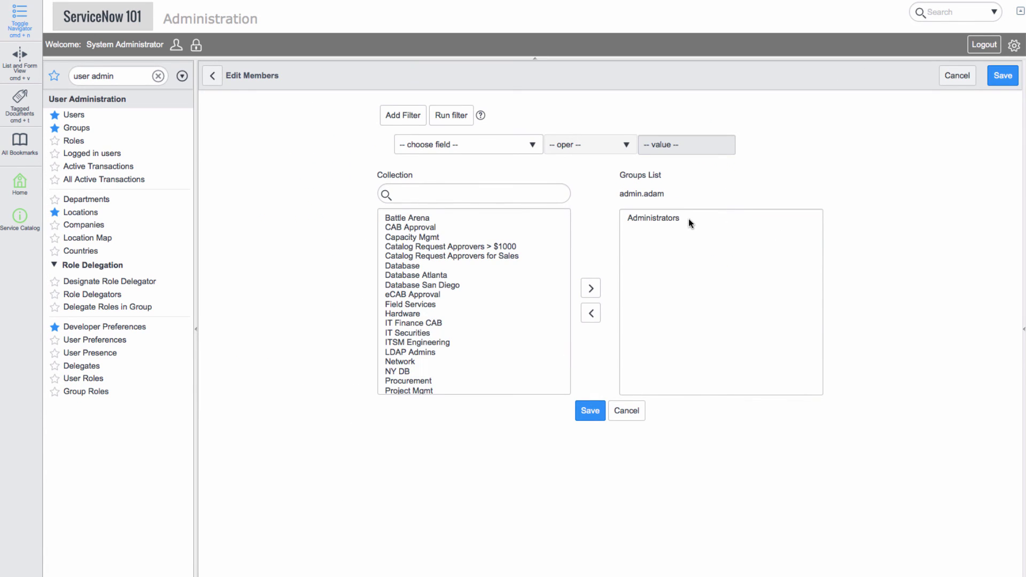
double_click(688, 219)
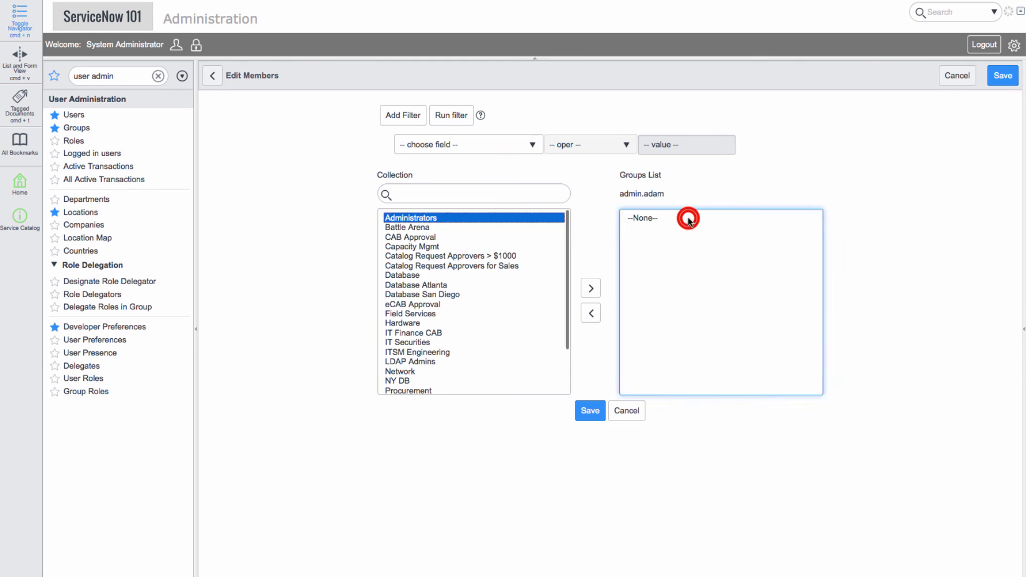
left_click(591, 418)
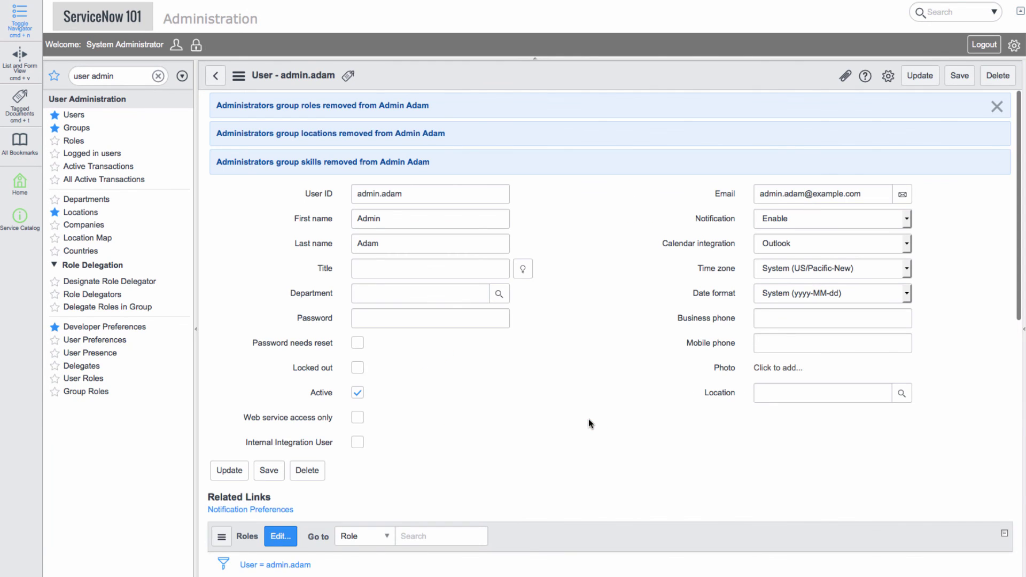
scroll(589, 423, "down", 3)
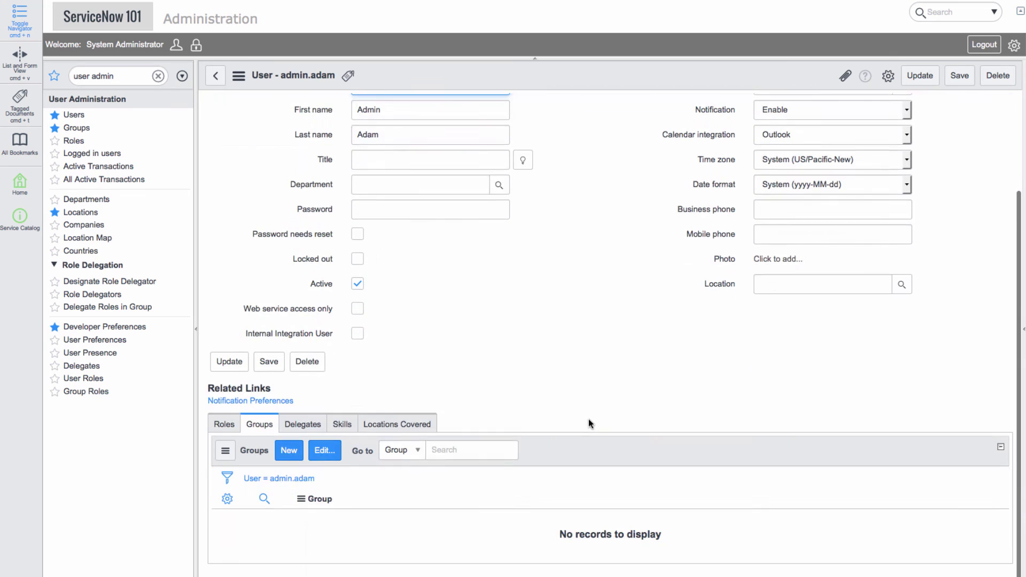
left_click(224, 425)
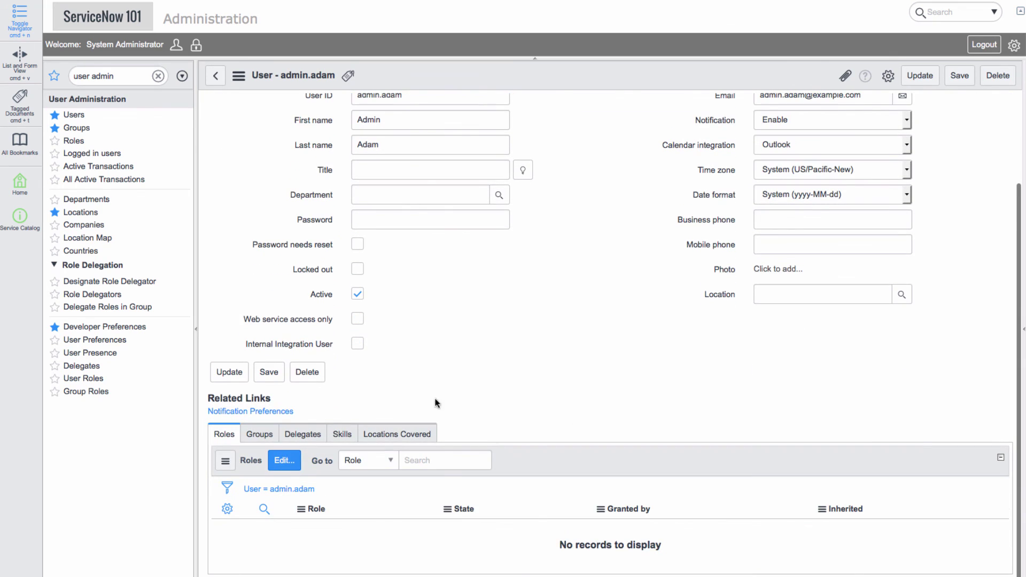
left_click(548, 403)
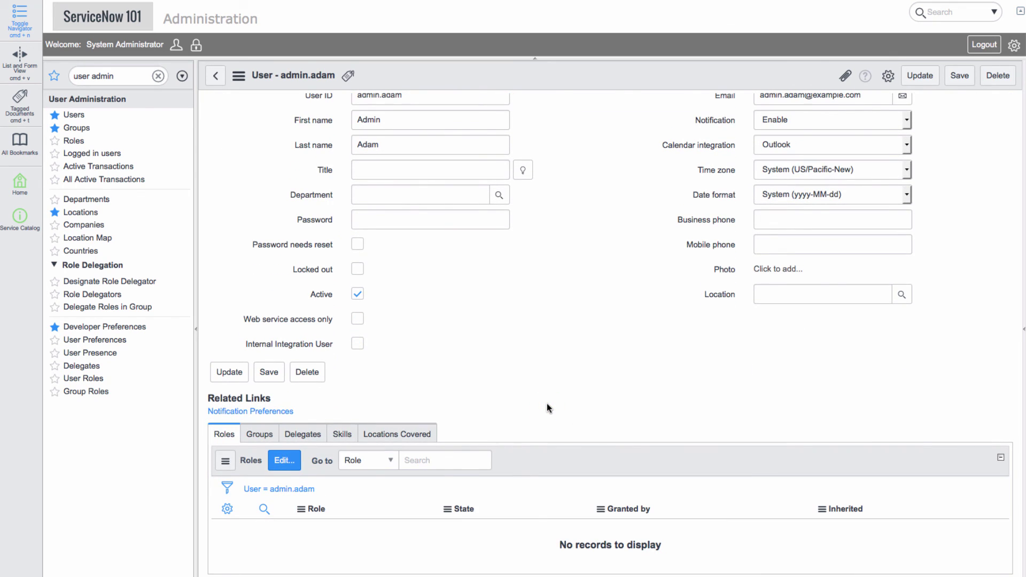
left_click(261, 437)
Step: Move Administrators back into admin.adam's Groups List, save, and view his Delegates tab
left_click(324, 460)
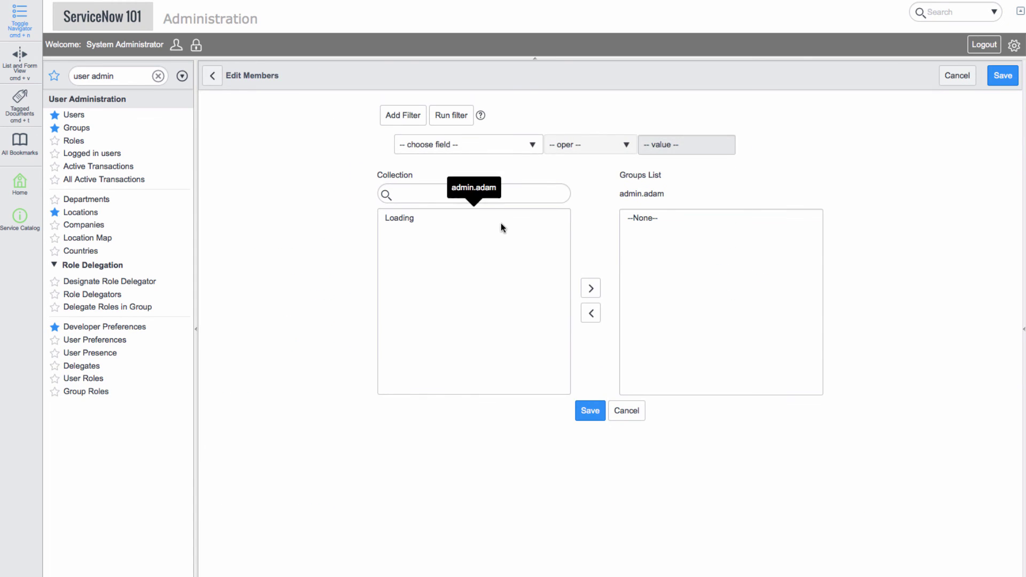
double_click(460, 218)
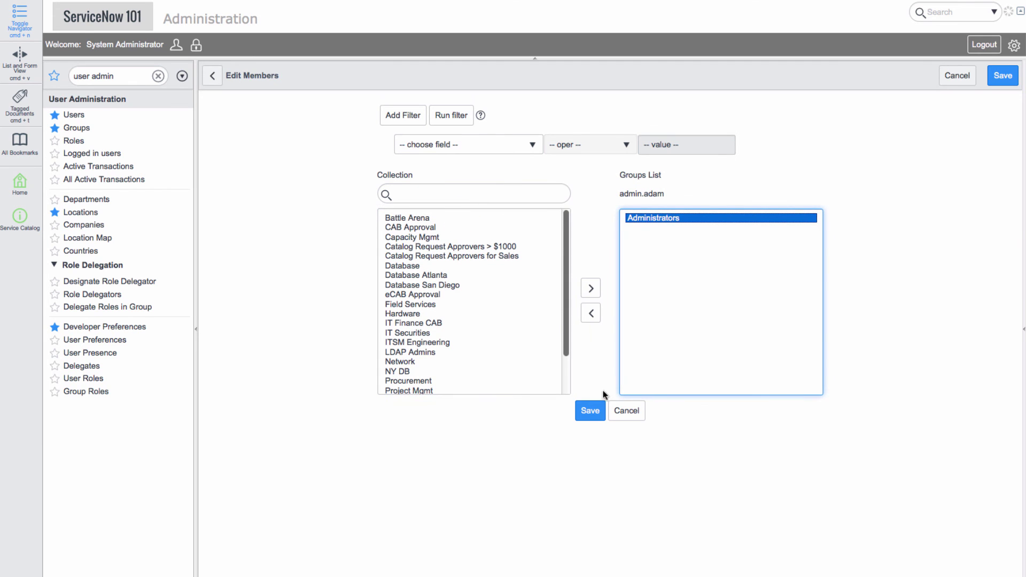
left_click(592, 411)
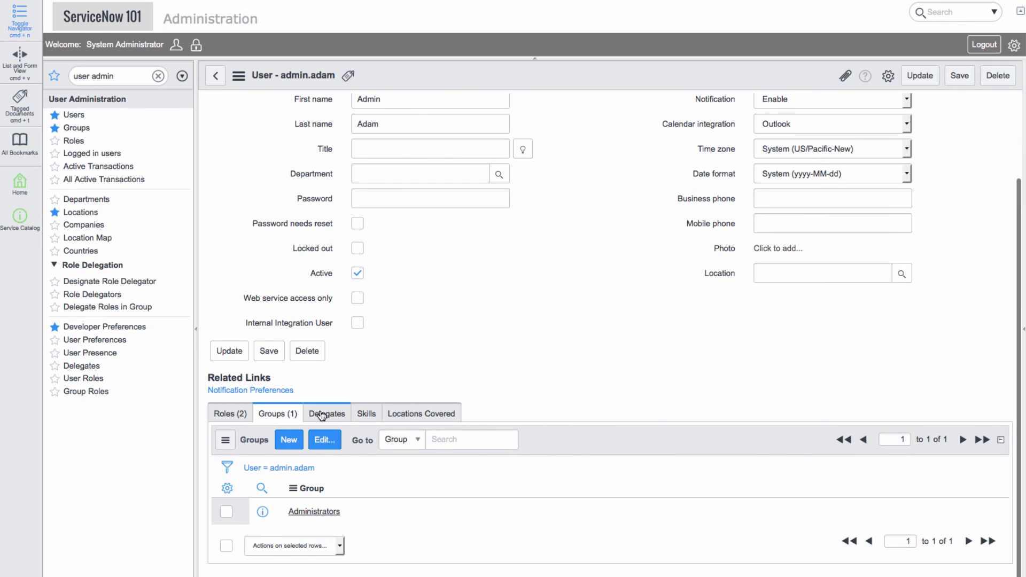
left_click(323, 413)
Step: Start a new delegate record for admin.adam naming businessman.bob as the delegate
left_click(300, 456)
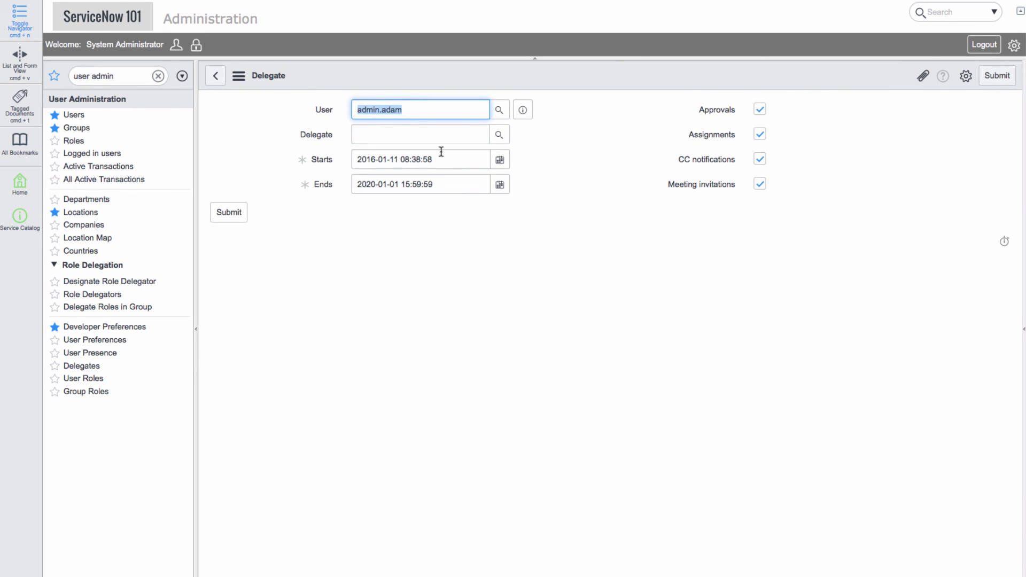
left_click(434, 130)
type("business")
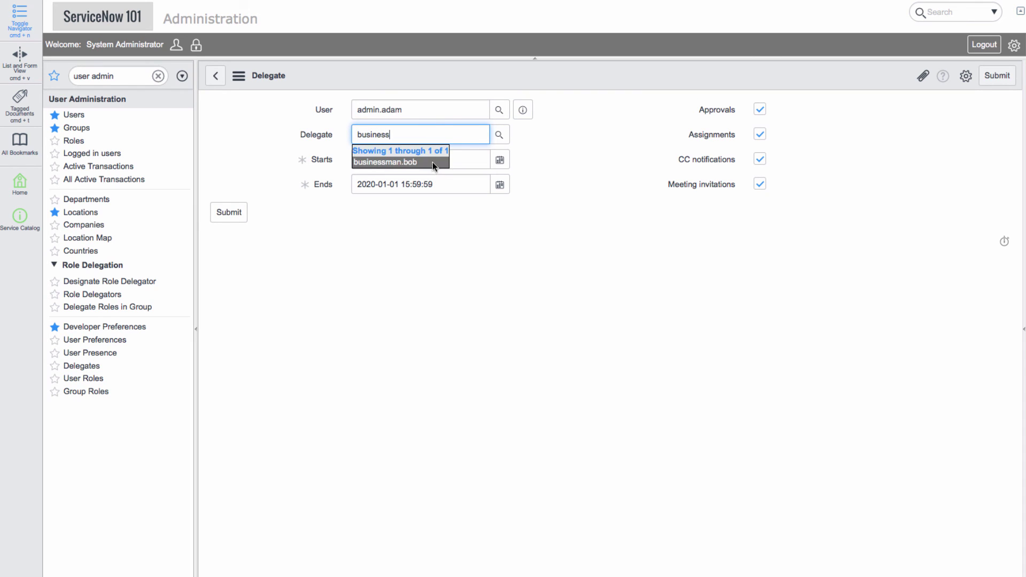
left_click(433, 163)
left_click(551, 299)
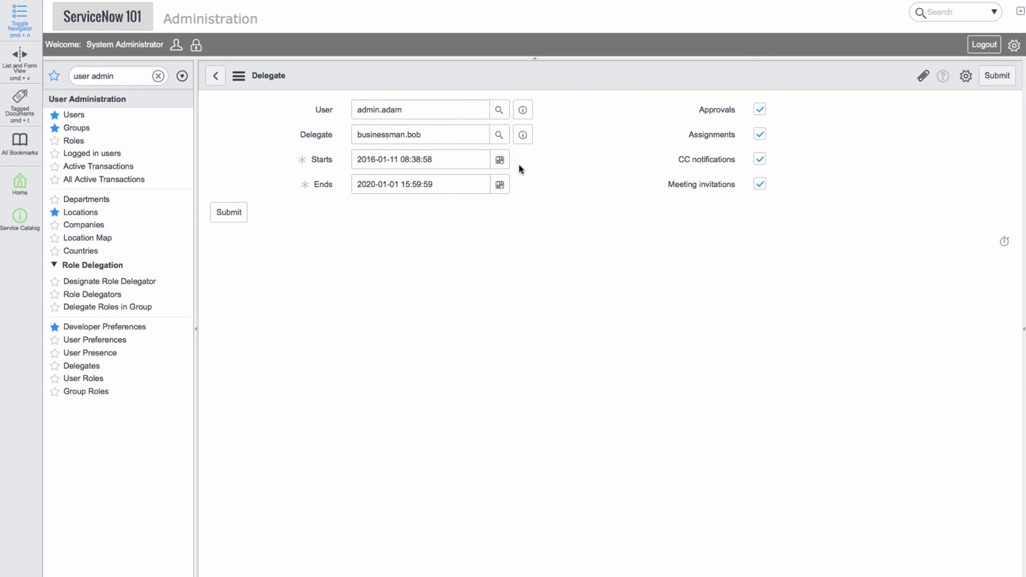
Step: Confirm the delegation dates: starts 2016-01-11, ends 2020-01-01
left_click(500, 161)
left_click(499, 163)
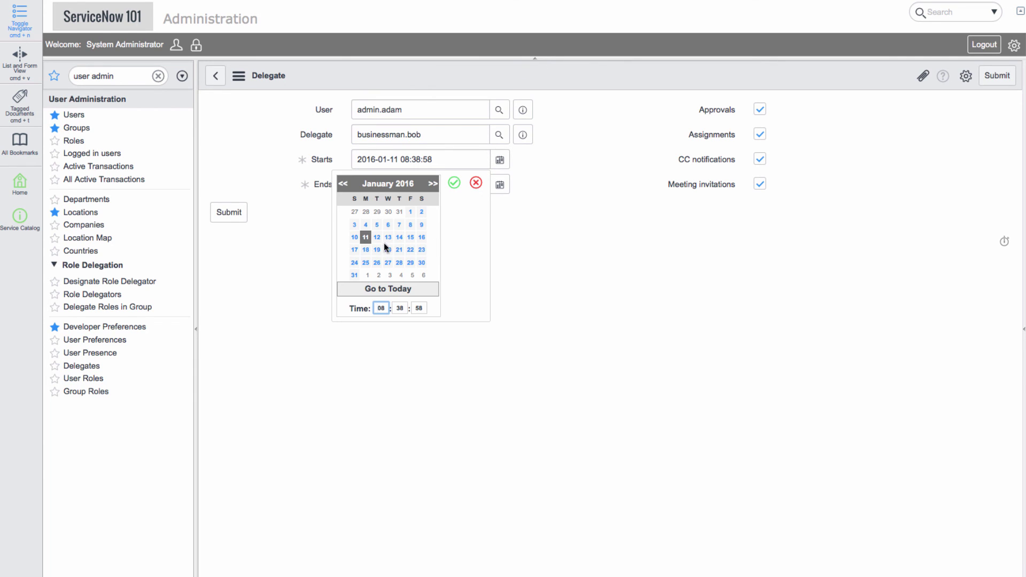
left_click(454, 184)
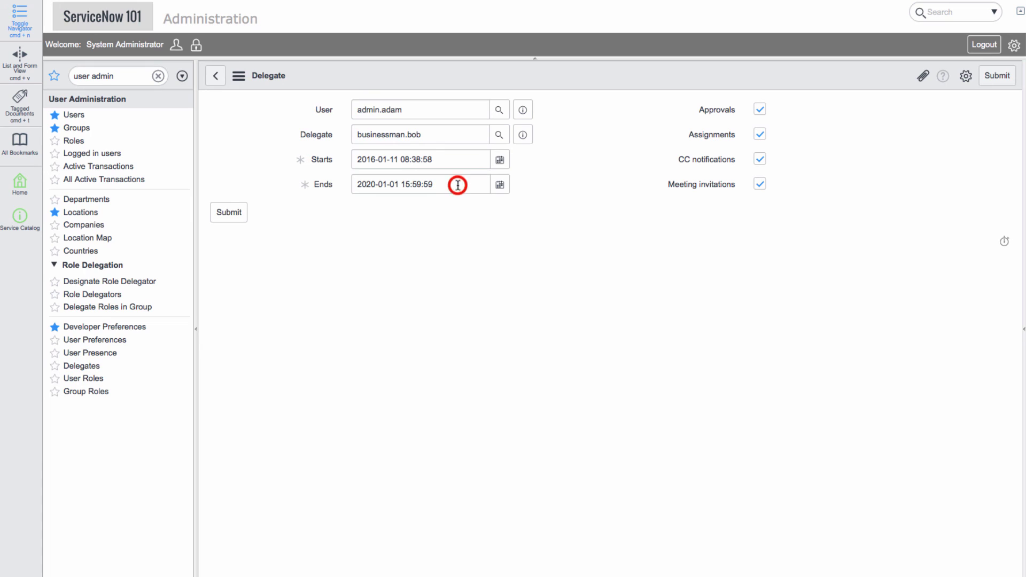
left_click(503, 186)
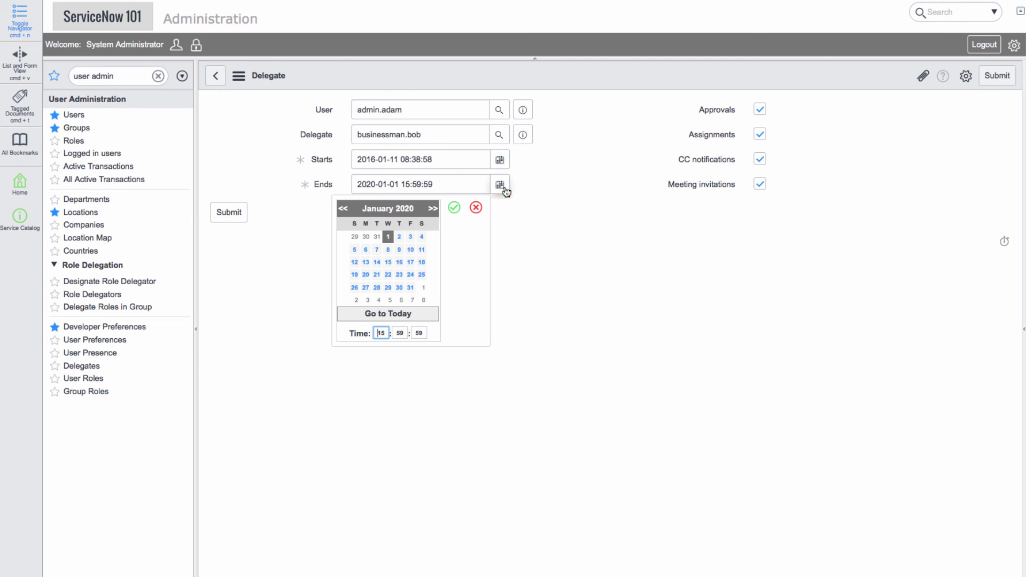
left_click(456, 209)
left_click(559, 252)
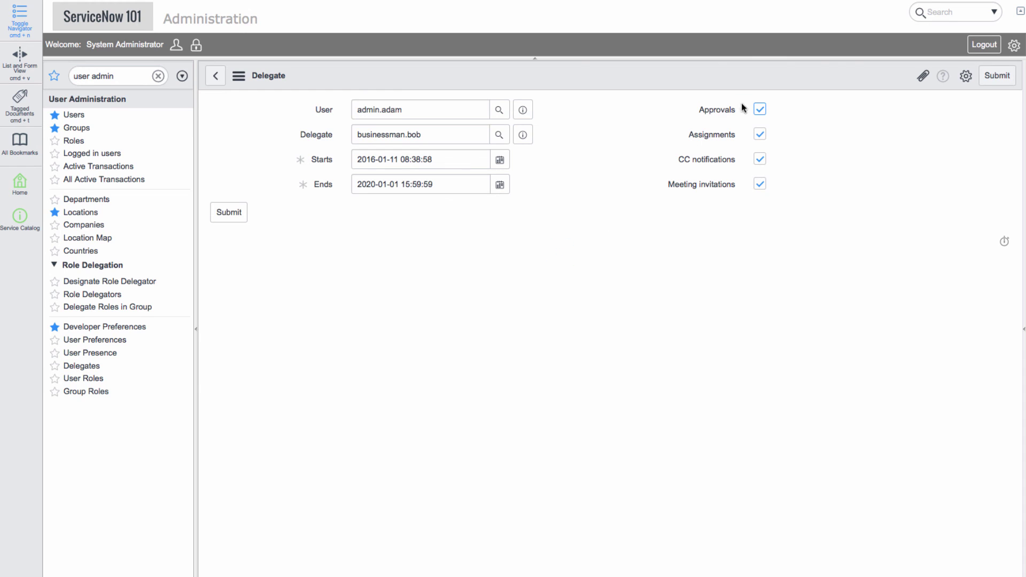
Step: Submit businessman.bob's delegation and review it in admin.adam's Delegates (1) list
left_click(233, 215)
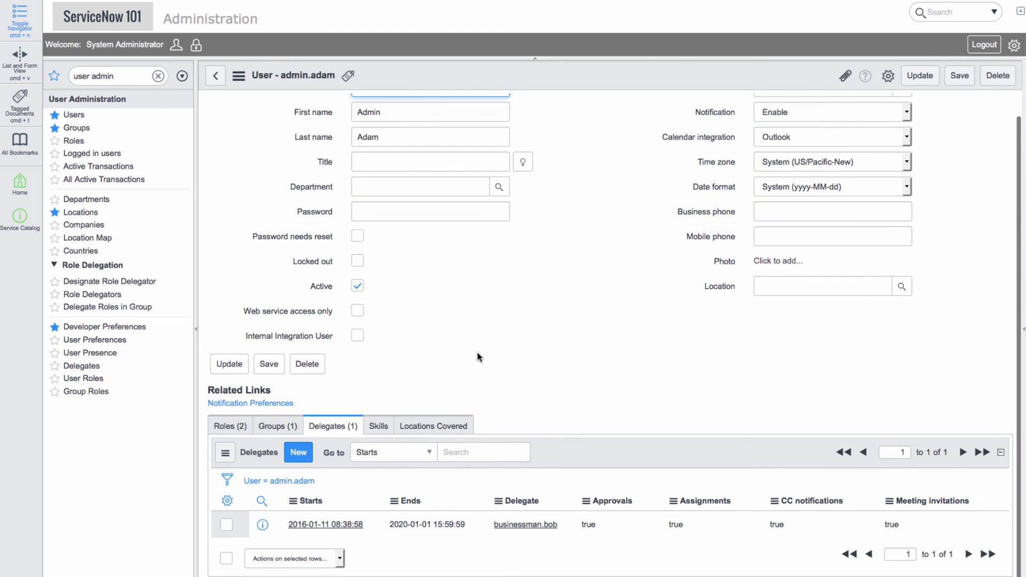
left_click(555, 340)
scroll(554, 340, "up", 1)
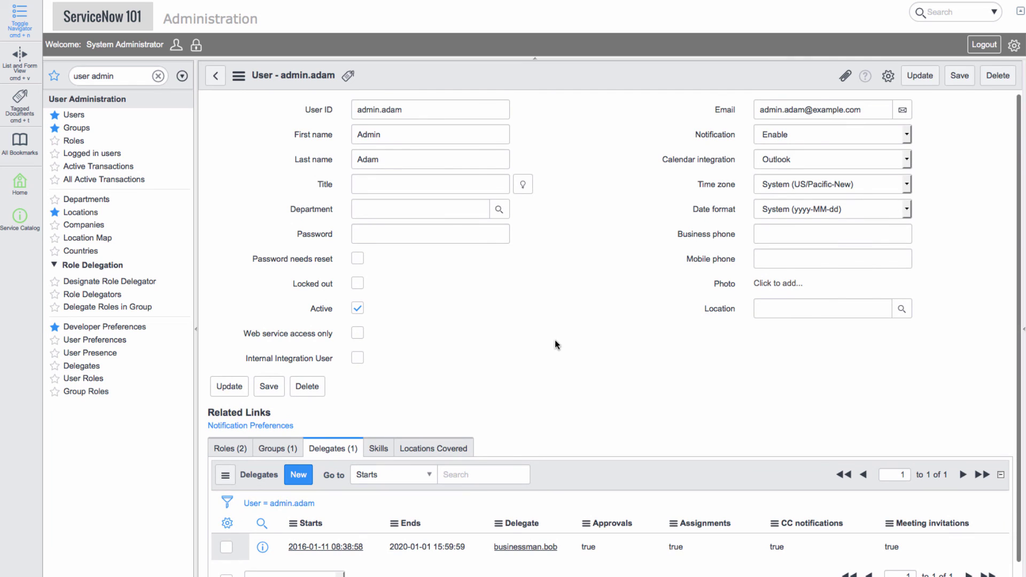